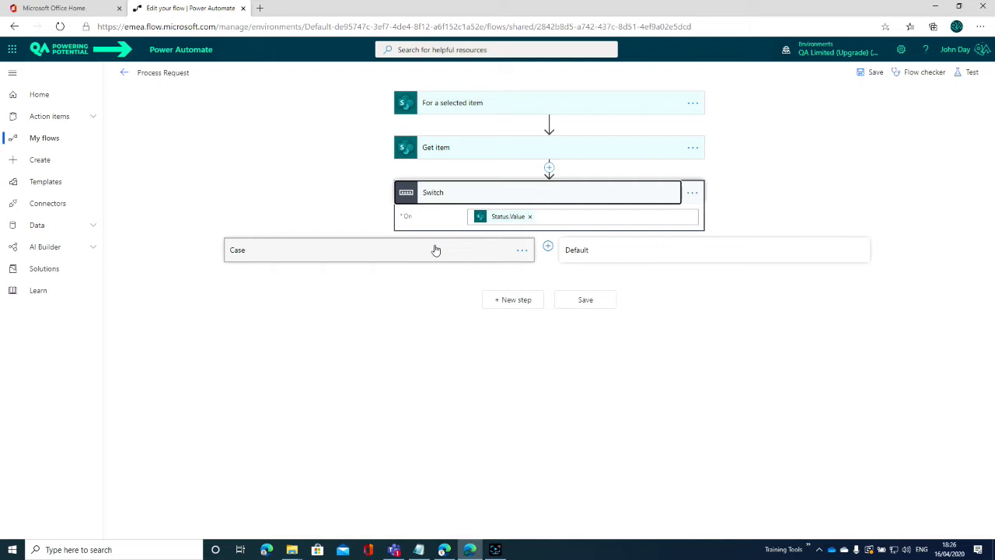
Step: Leave the flow editor for the team flows list and start sending a copy of the Process Request flow
{"action": "left_click", "coordinate": [124, 75]}
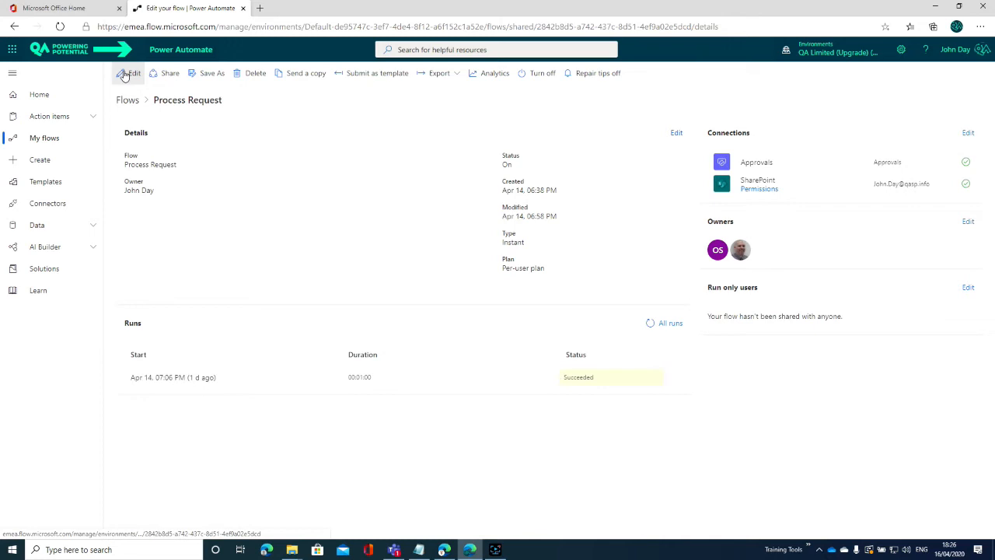
{"action": "left_click", "coordinate": [129, 98]}
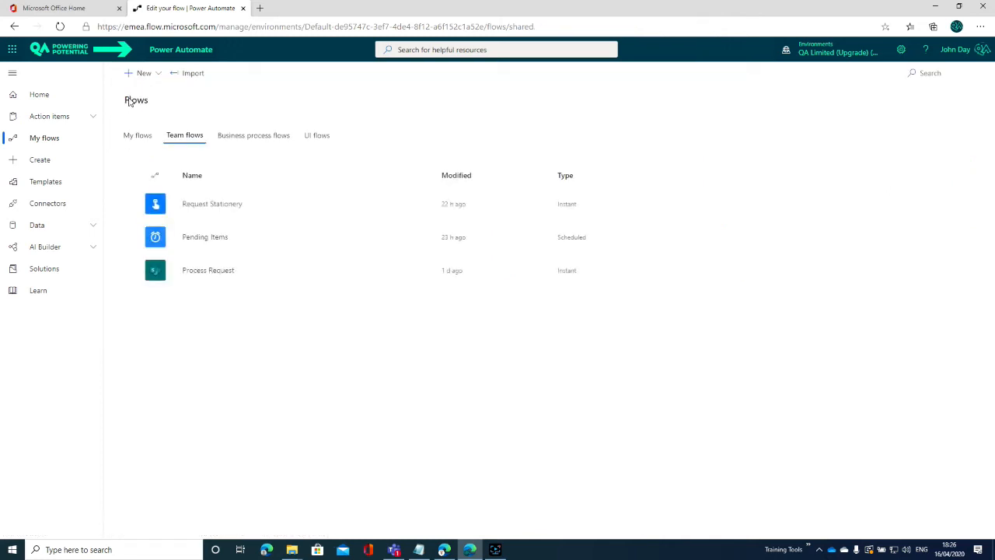
{"action": "left_click", "coordinate": [208, 272]}
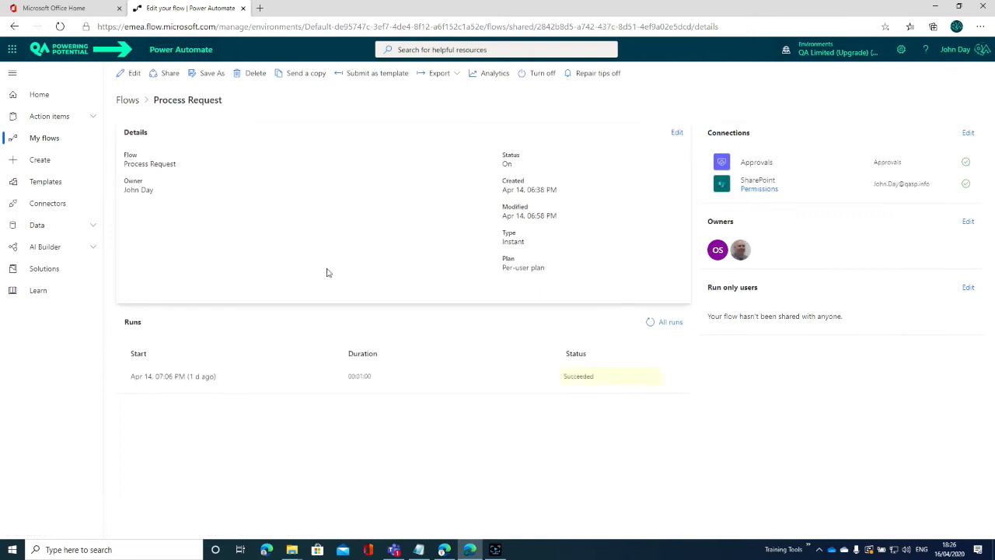
{"action": "left_click", "coordinate": [128, 101]}
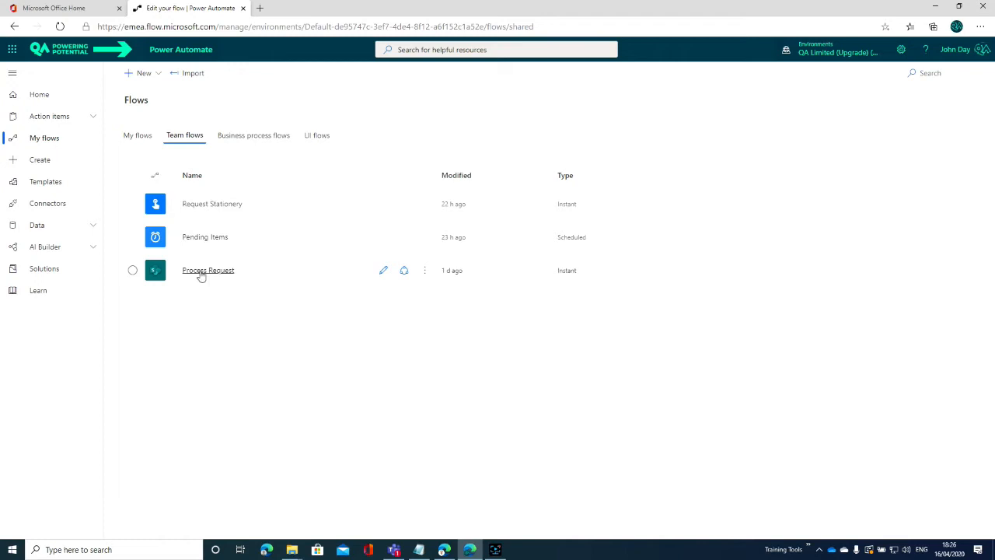
{"action": "left_click", "coordinate": [425, 274]}
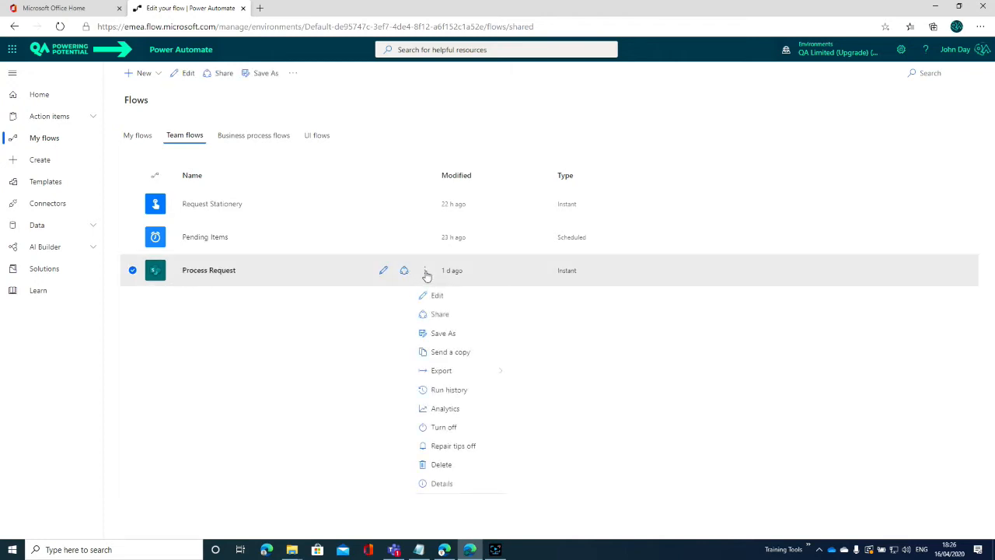
{"action": "left_click", "coordinate": [448, 351]}
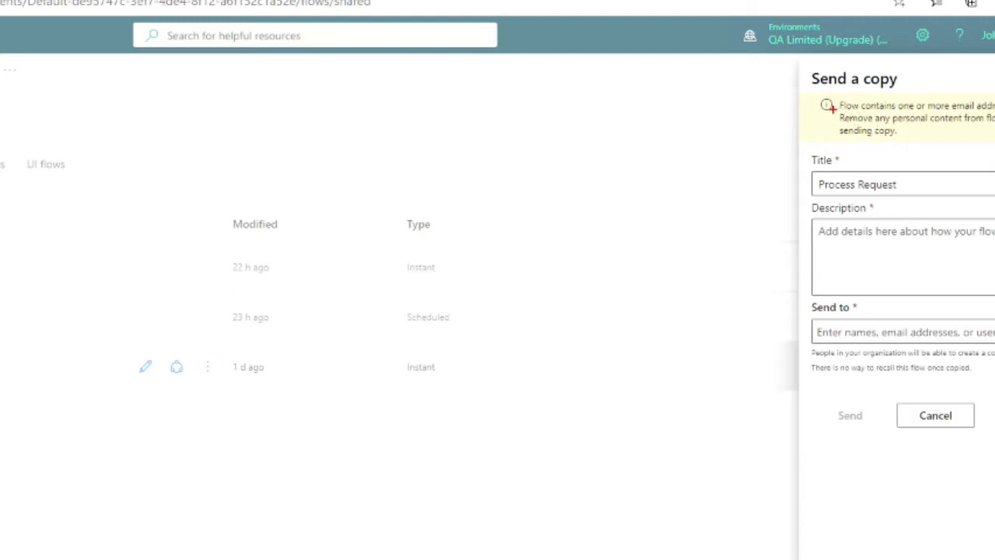
{"action": "mouse_move", "coordinate": [797, 92]}
{"action": "left_mouse_down"}
{"action": "mouse_move", "coordinate": [967, 149]}
{"action": "mouse_move", "coordinate": [994, 145]}
{"action": "left_mouse_up"}
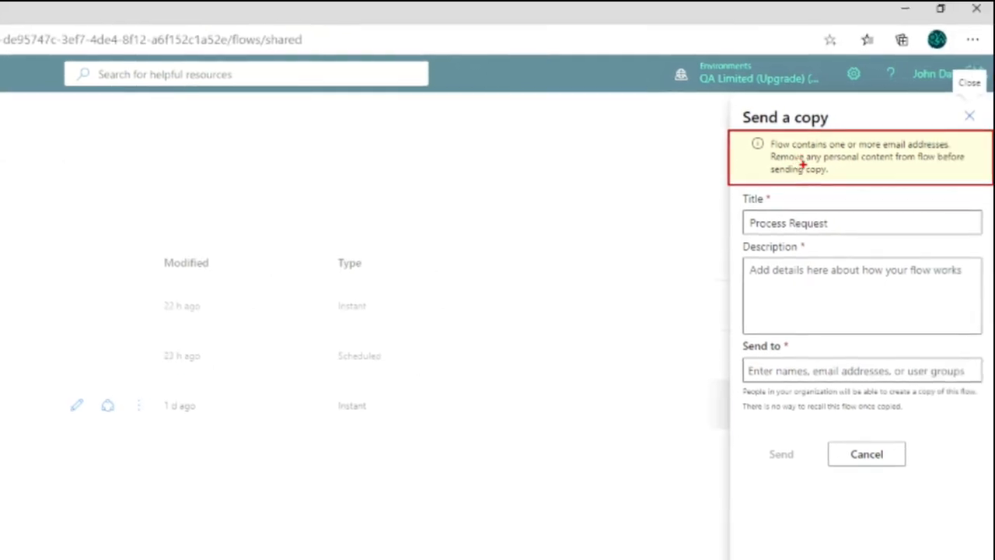
Step: Change the title of the copy being sent to "Process Request Manager"
{"action": "left_click", "coordinate": [801, 226]}
{"action": "left_click_drag", "start_coordinate": [825, 223], "coordinate": [707, 224]}
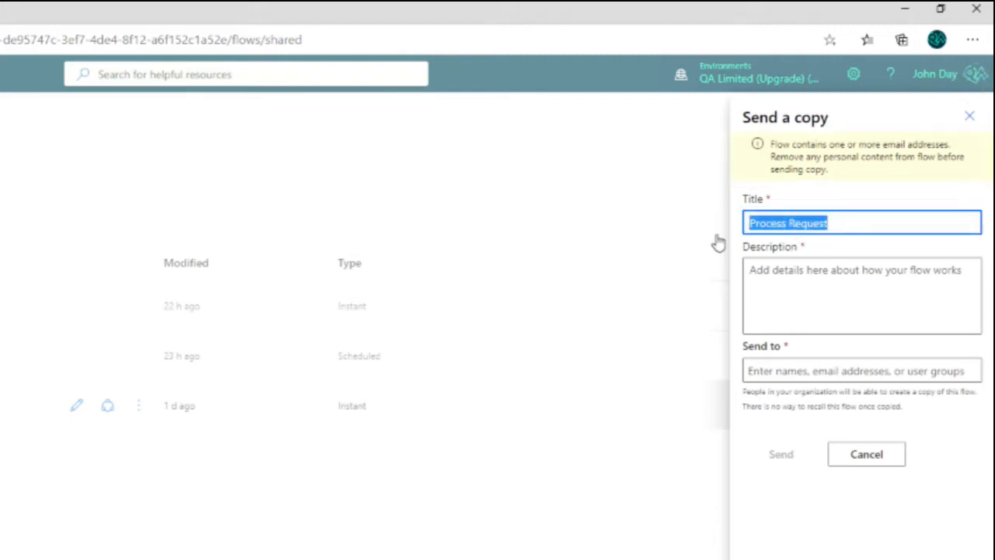
{"action": "key", "text": "ctrl+Right"}
{"action": "key", "text": "ctrl+Right"}
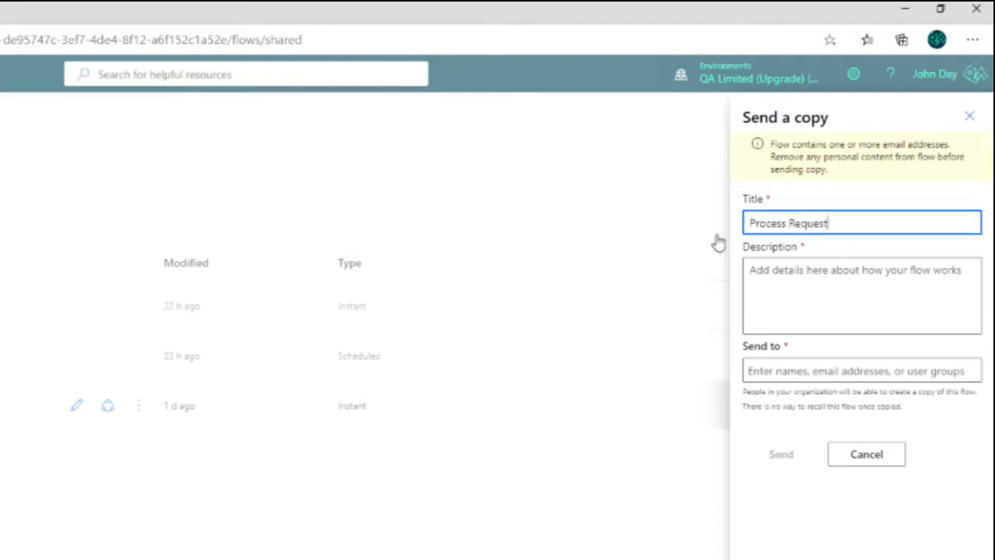
{"action": "type", "text": "Manager"}
Step: Enter the description "Manages the status of a process and actions at different stages." for the copy
{"action": "left_click", "coordinate": [751, 270]}
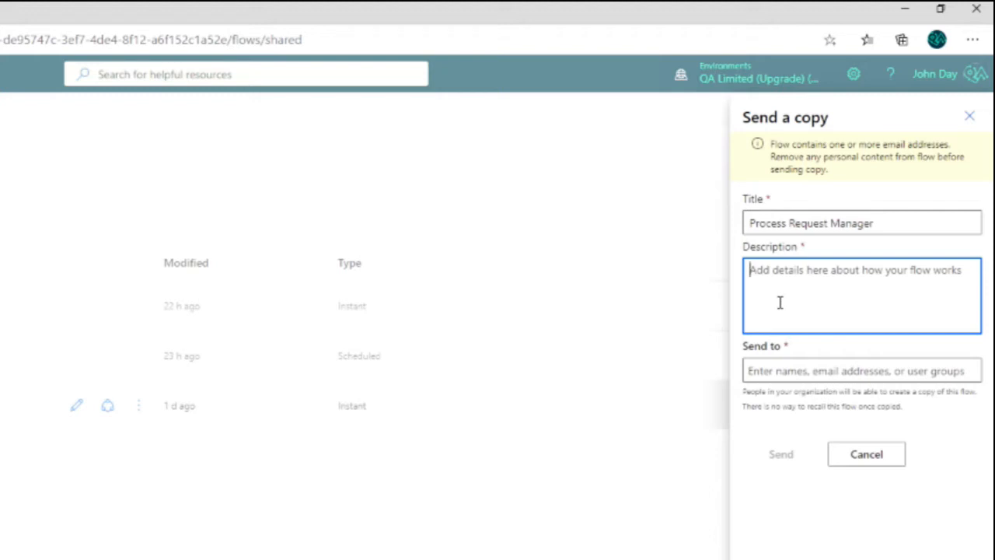
{"action": "type", "text": "mag"}
{"action": "key", "text": "BackSpace"}
{"action": "key", "text": "BackSpace"}
{"action": "key", "text": "BackSpace"}
{"action": "type", "text": "Manages the "}
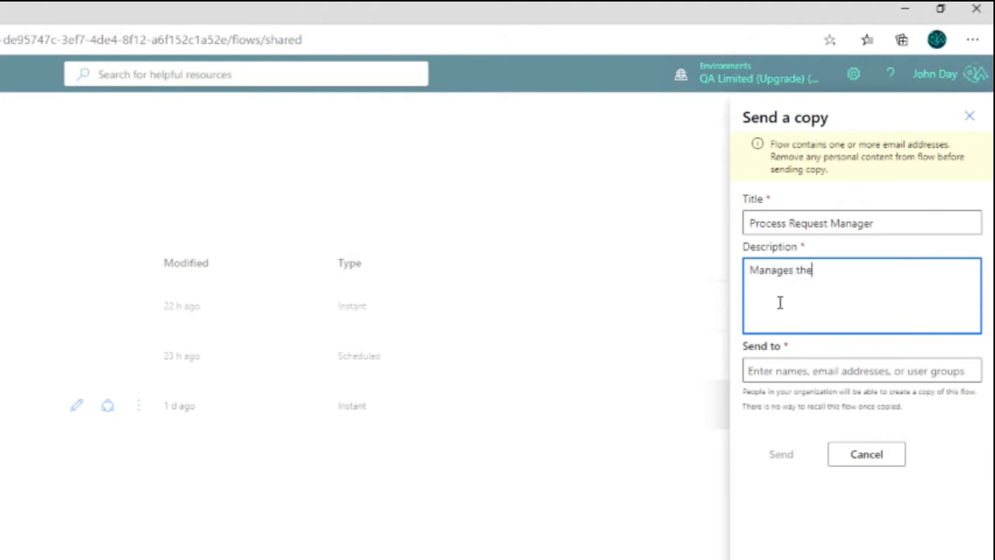
{"action": "type", "text": "status "}
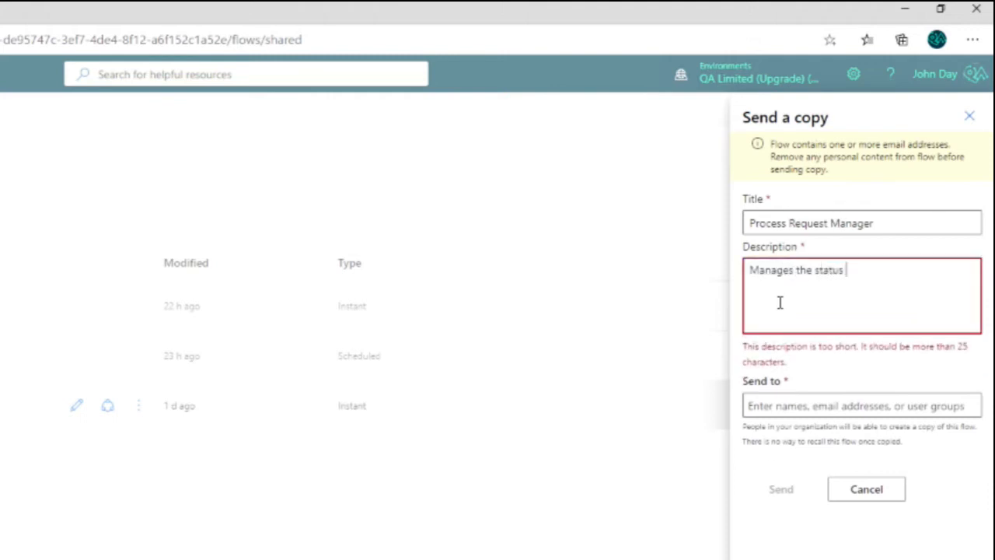
{"action": "type", "text": "of a pr"}
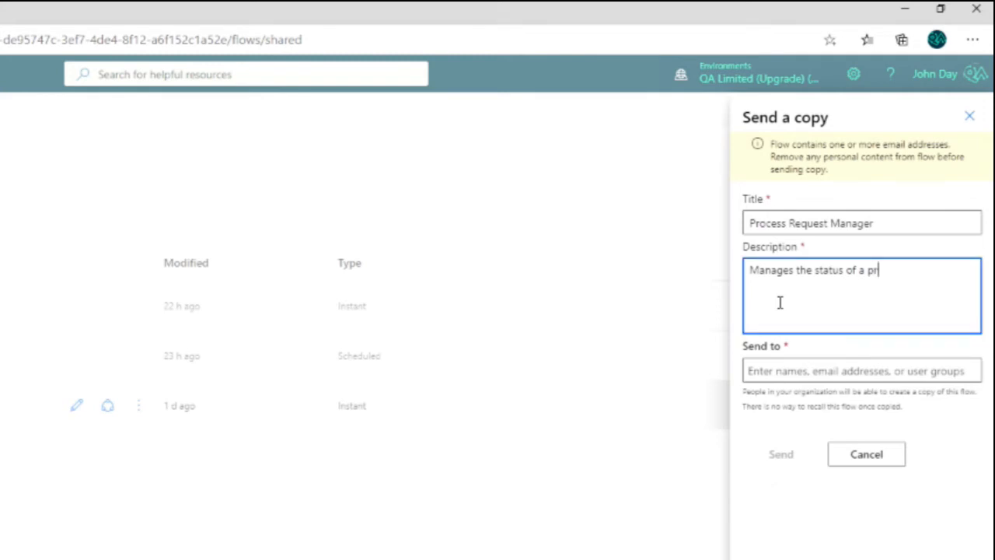
{"action": "type", "text": "ocess and actions at different"}
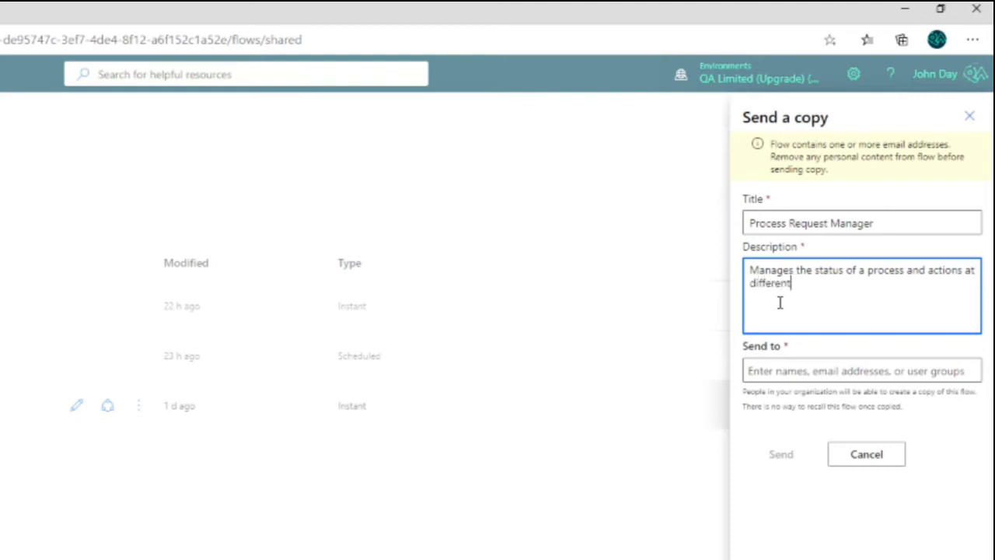
{"action": "type", "text": " stages"}
{"action": "left_click_drag", "start_coordinate": [830, 284], "coordinate": [811, 273]}
{"action": "key", "text": "BackSpace"}
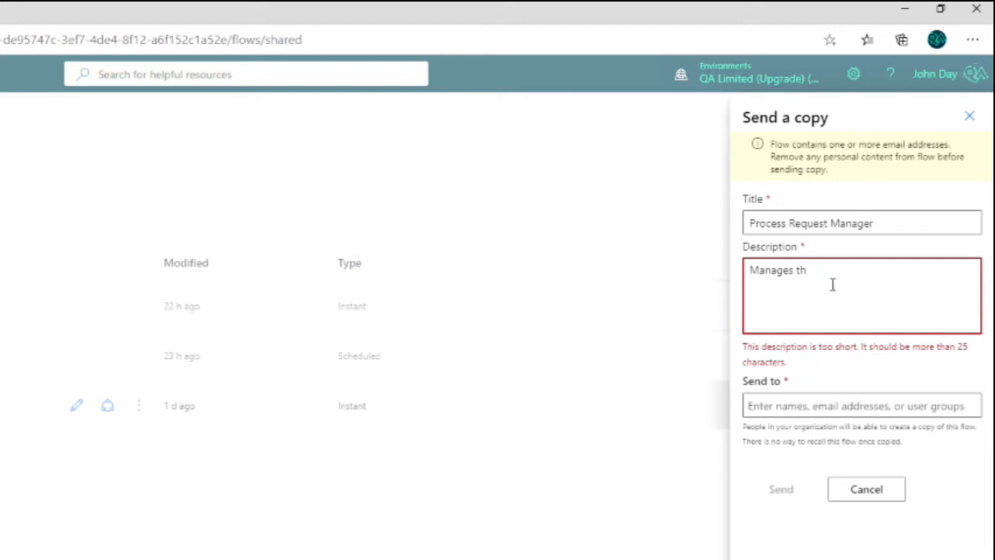
{"action": "key", "text": "ctrl+z"}
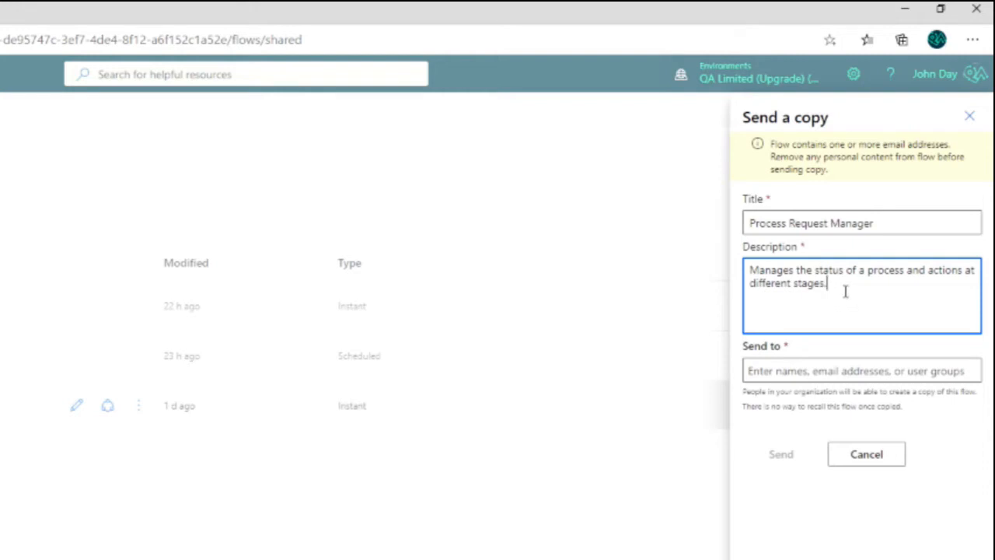
Step: Send the flow copy to the chosen delegate account, then close the form and deselect the Process Request flow
{"action": "left_click", "coordinate": [785, 370]}
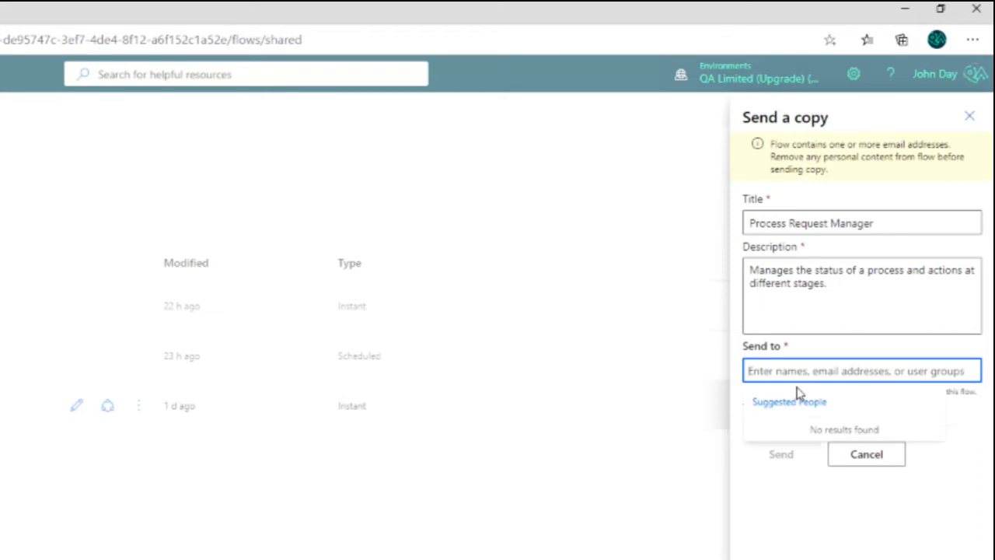
{"action": "type", "text": "Del"}
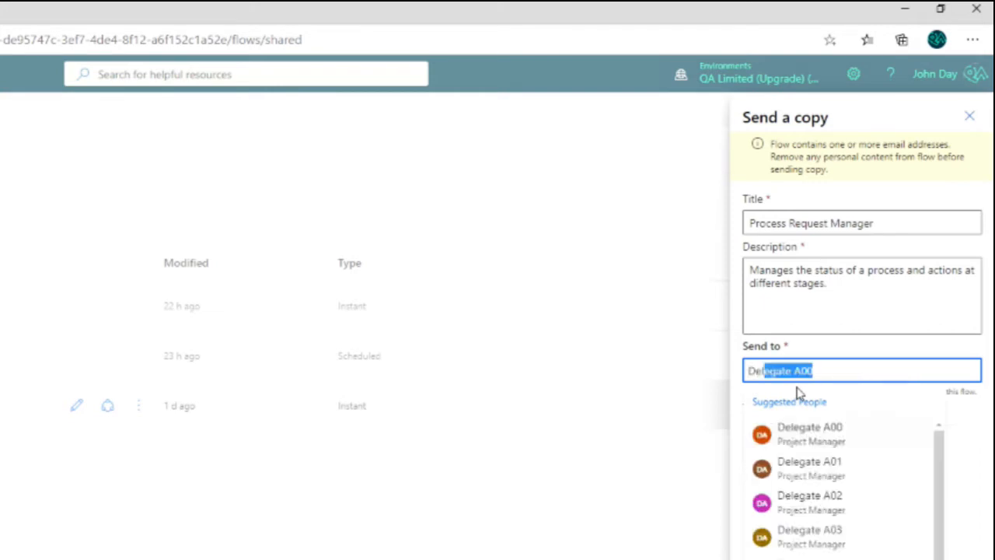
{"action": "key", "text": "BackSpace"}
{"action": "key", "text": "BackSpace"}
{"action": "key", "text": "BackSpace"}
{"action": "type", "text": "elH00"}
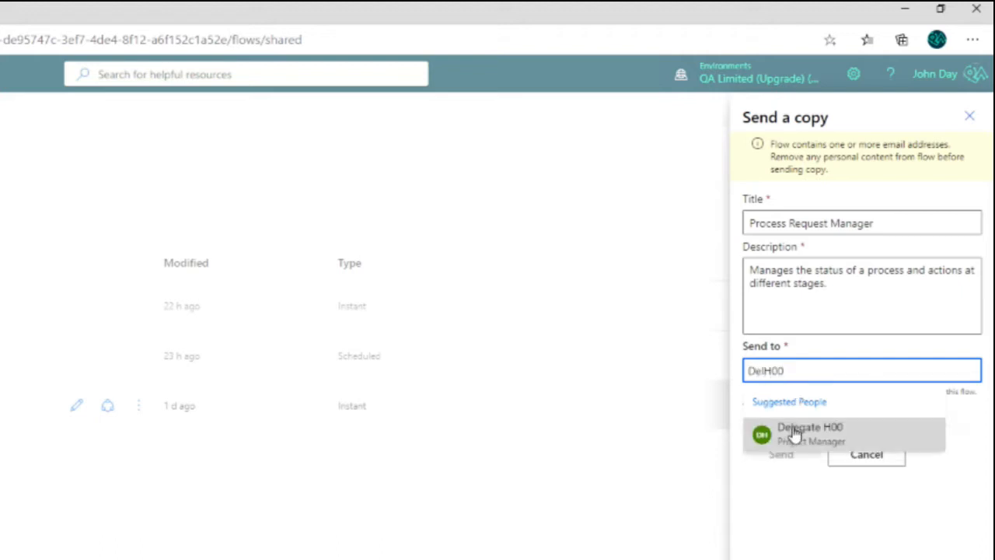
{"action": "left_click", "coordinate": [794, 435]}
{"action": "left_click", "coordinate": [825, 547]}
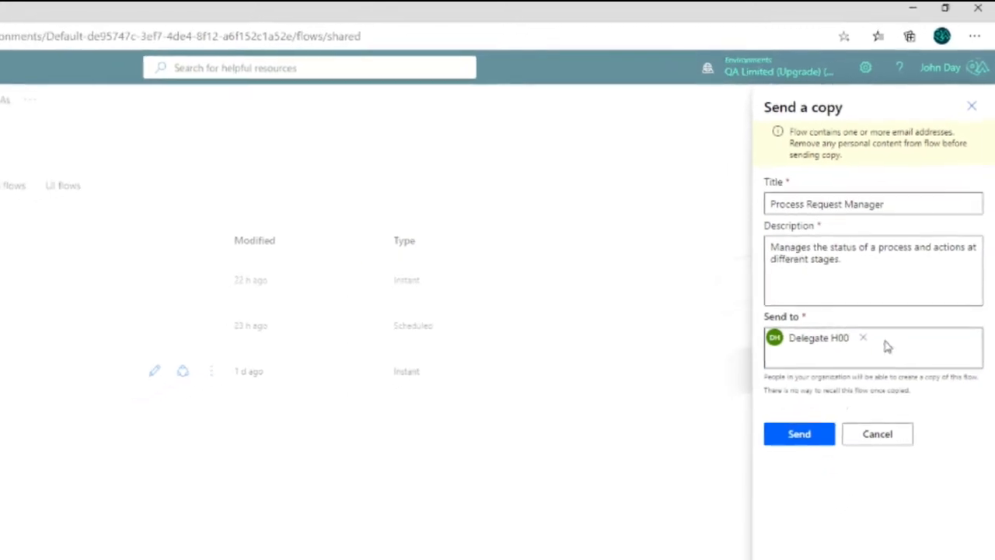
{"action": "left_click", "coordinate": [799, 433]}
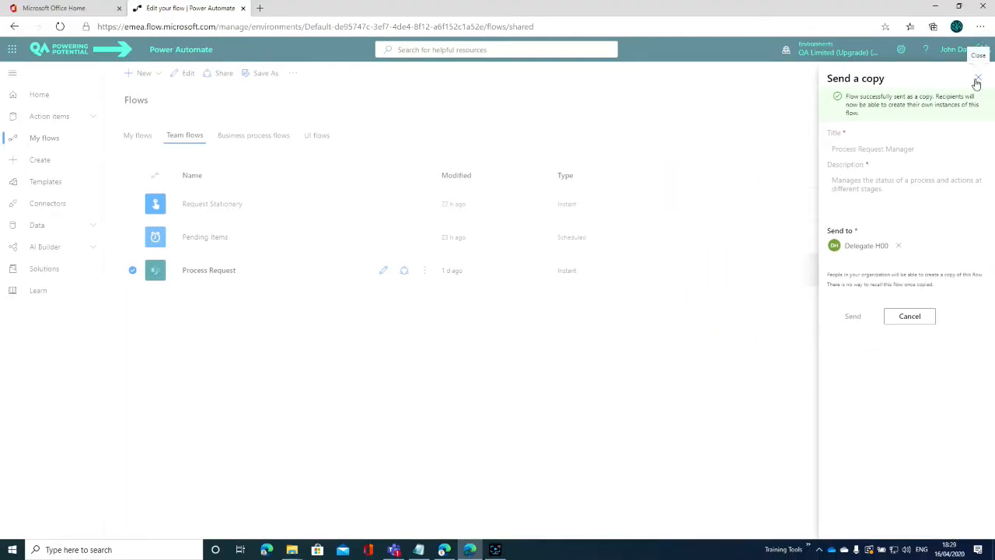
{"action": "left_click", "coordinate": [977, 80]}
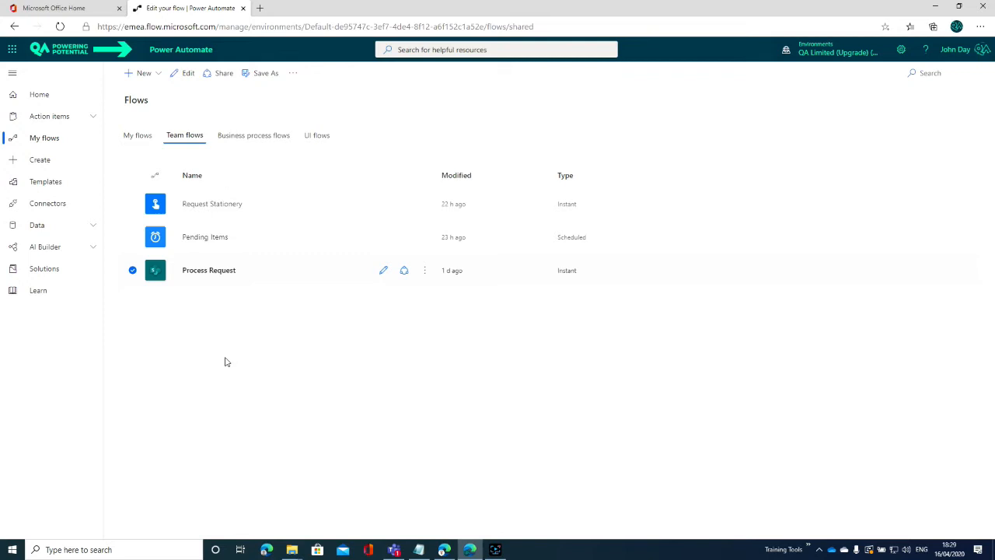
{"action": "left_click", "coordinate": [132, 270]}
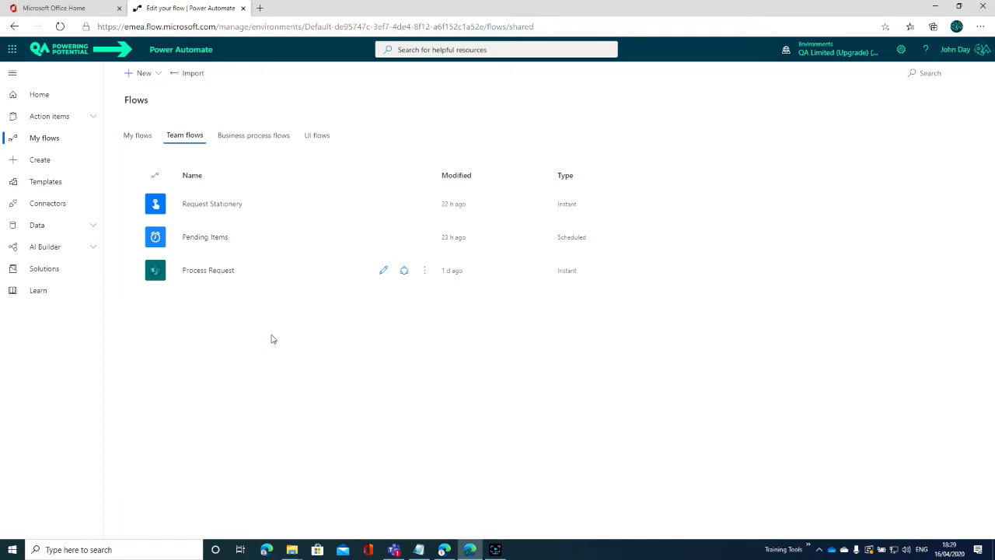
Step: Save a copy of the Process Request team flow under the name "Process Request Manager"
{"action": "left_click", "coordinate": [426, 271]}
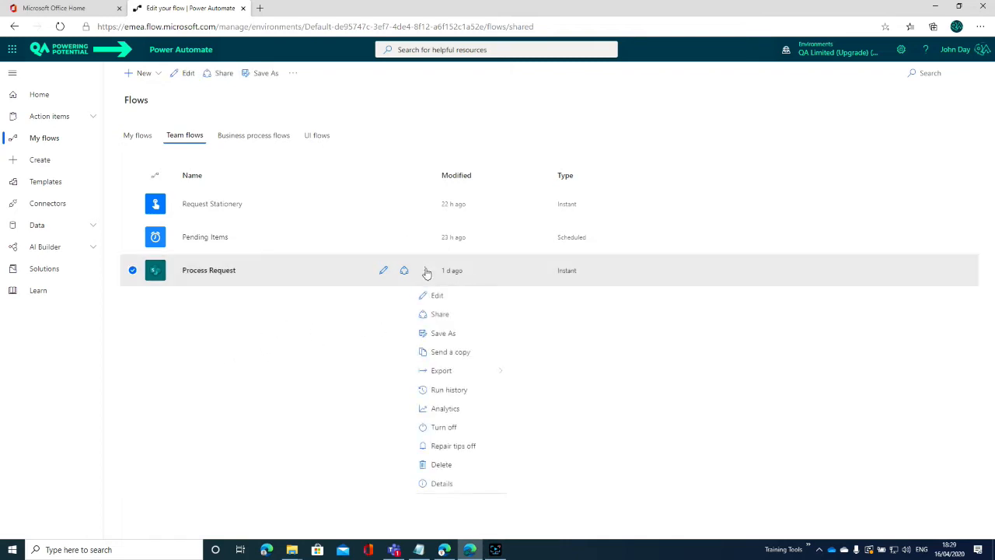
{"action": "mouse_move", "coordinate": [458, 365]}
{"action": "left_click", "coordinate": [447, 334]}
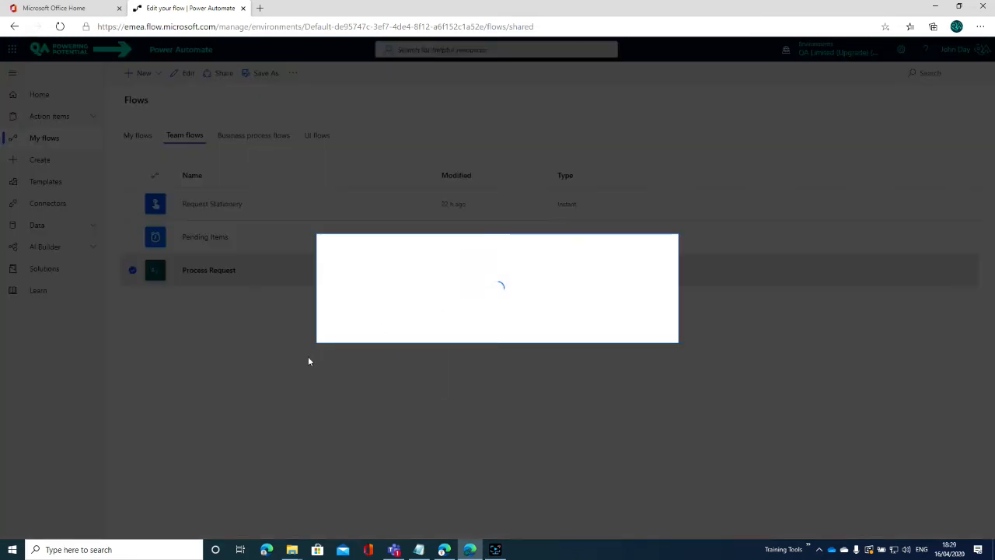
{"action": "key", "text": "Home"}
{"action": "key", "text": "ctrl+shift+Right"}
{"action": "key", "text": "ctrl+shift+Right"}
{"action": "key", "text": "ctrl+shift+Right"}
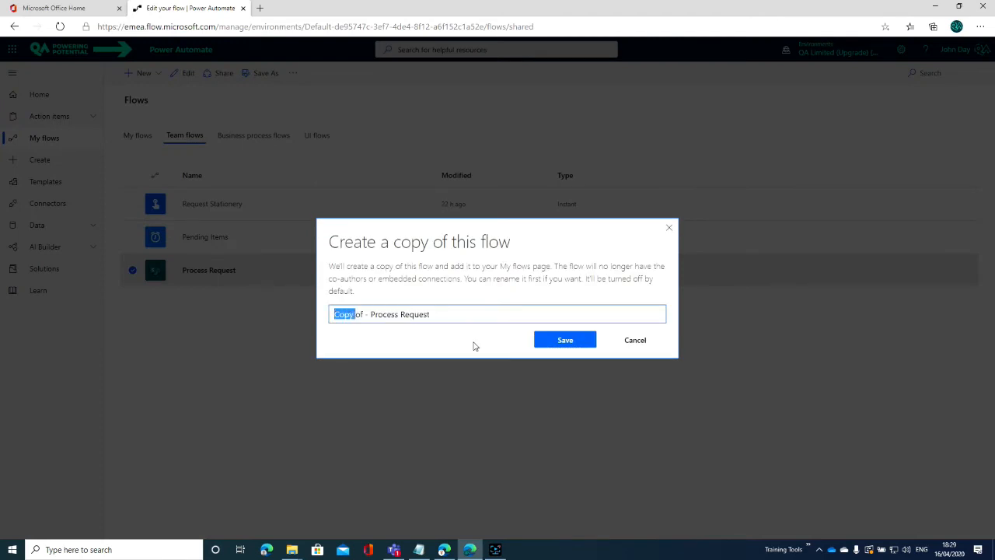
{"action": "key", "text": "BackSpace"}
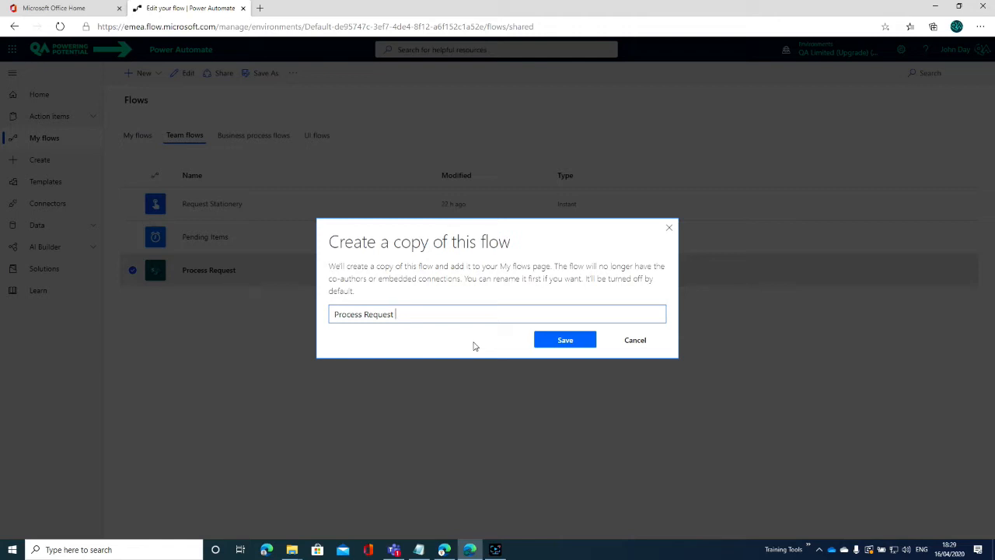
{"action": "type", "text": "Manager"}
{"action": "left_click", "coordinate": [567, 341]}
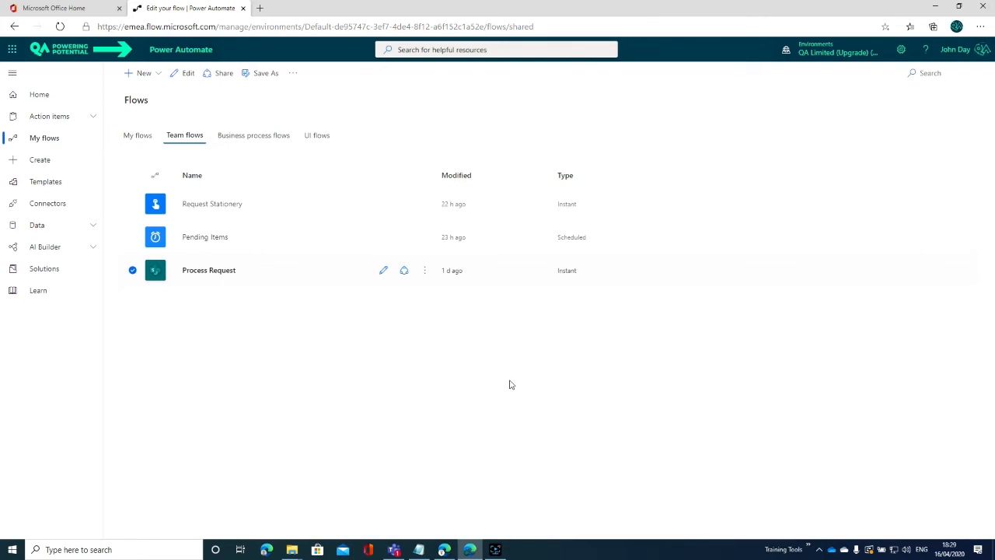
Step: Review the details and definition of the Process Request Manager flow in My flows, then return to the flow list
{"action": "left_click", "coordinate": [138, 135]}
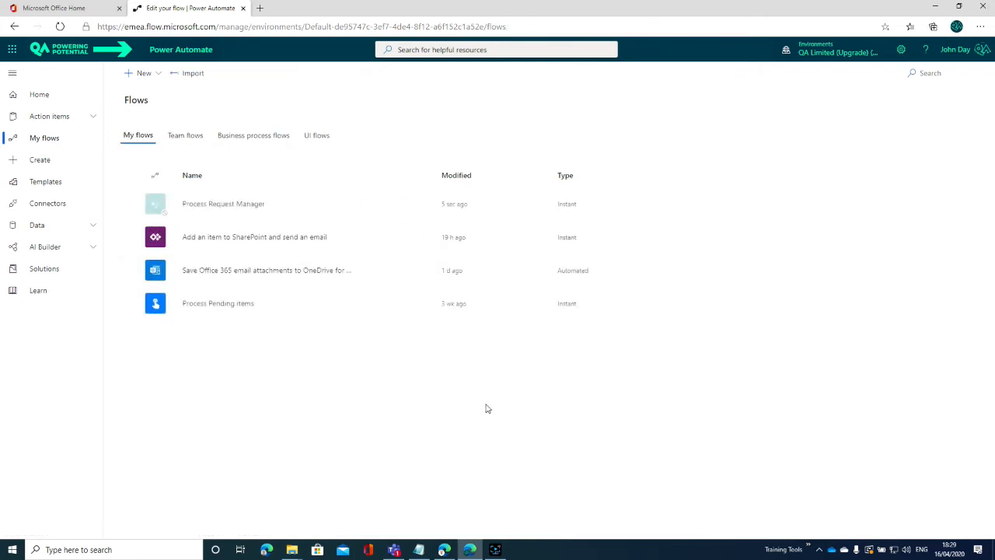
{"action": "left_click", "coordinate": [233, 204]}
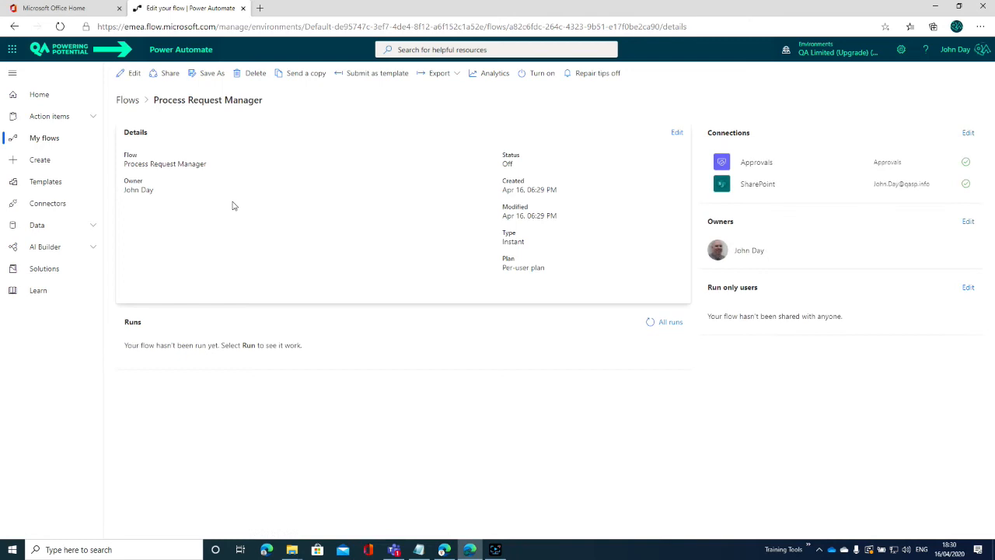
{"action": "left_click", "coordinate": [127, 100]}
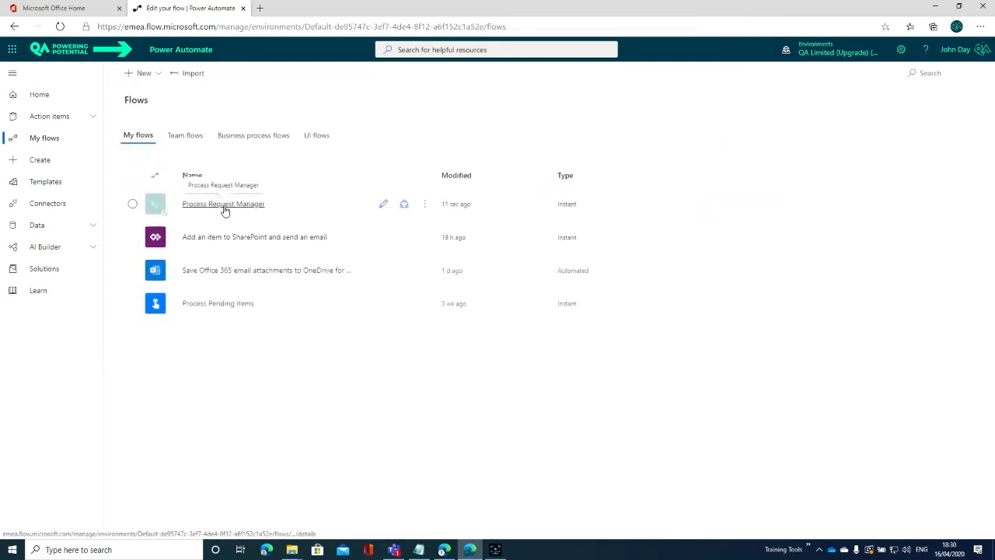
{"action": "left_click", "coordinate": [225, 207]}
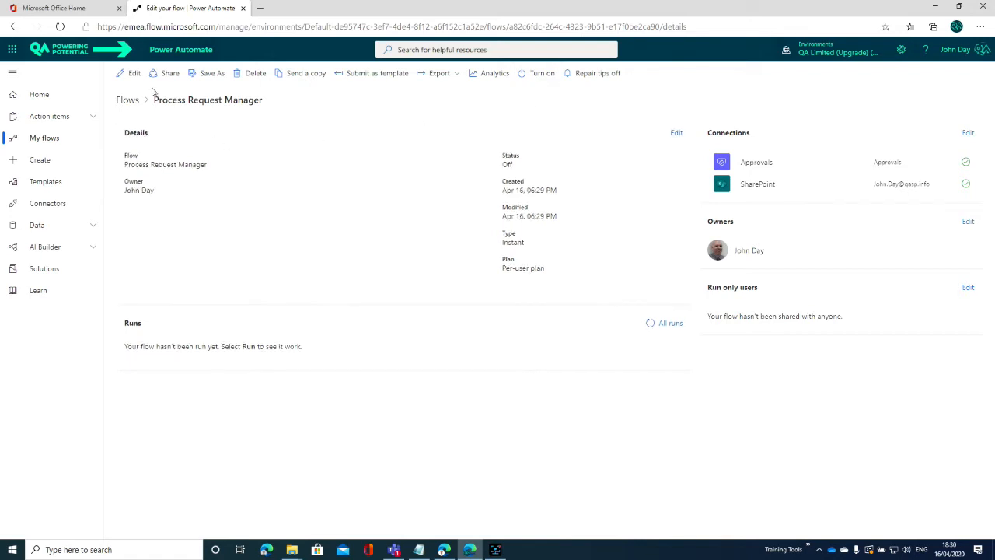
{"action": "left_click", "coordinate": [134, 74]}
{"action": "left_click", "coordinate": [127, 100]}
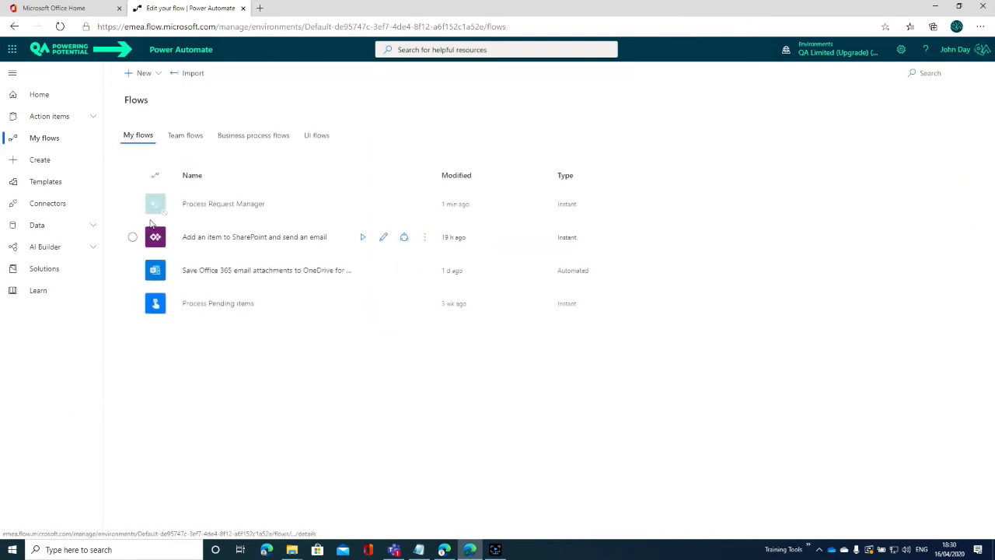
Step: Start exporting the Process Request Manager flow as a .zip package and name the package "Status Process Manager"
{"action": "left_click", "coordinate": [426, 205]}
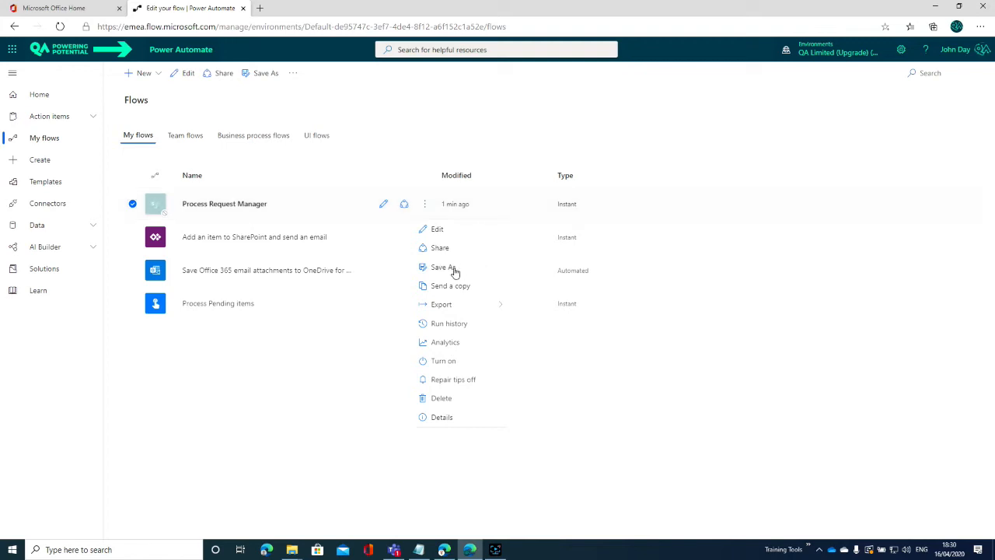
{"action": "mouse_move", "coordinate": [445, 308]}
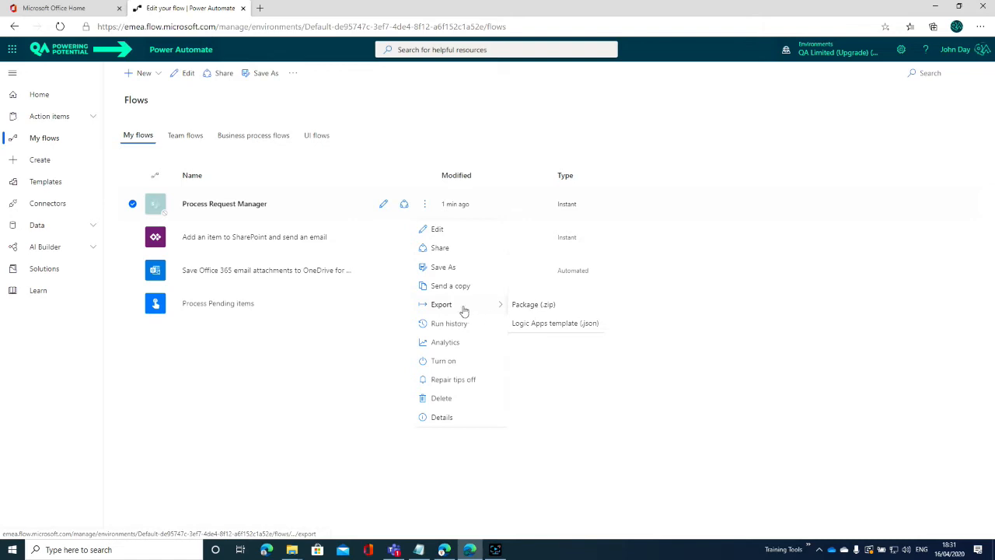
{"action": "left_click", "coordinate": [537, 307]}
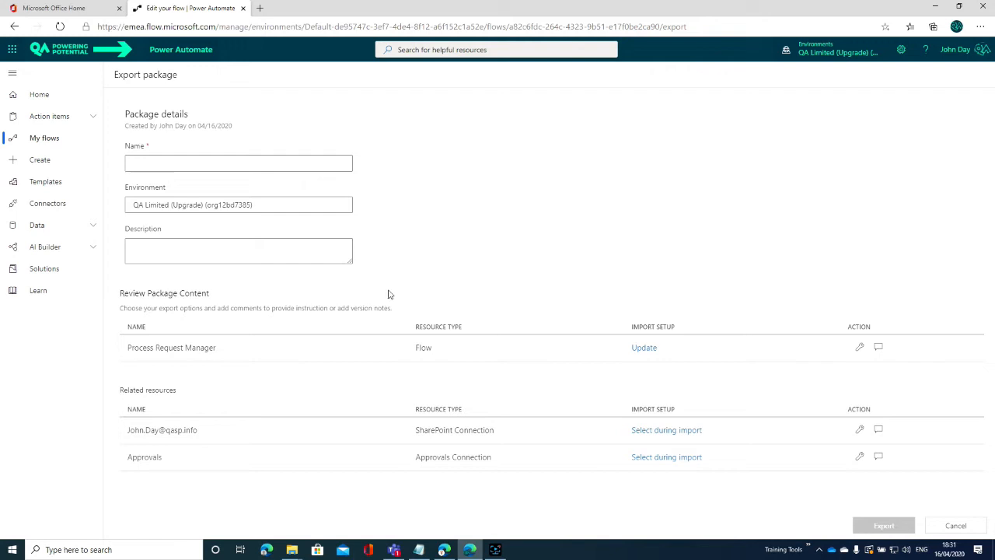
{"action": "left_click", "coordinate": [198, 165]}
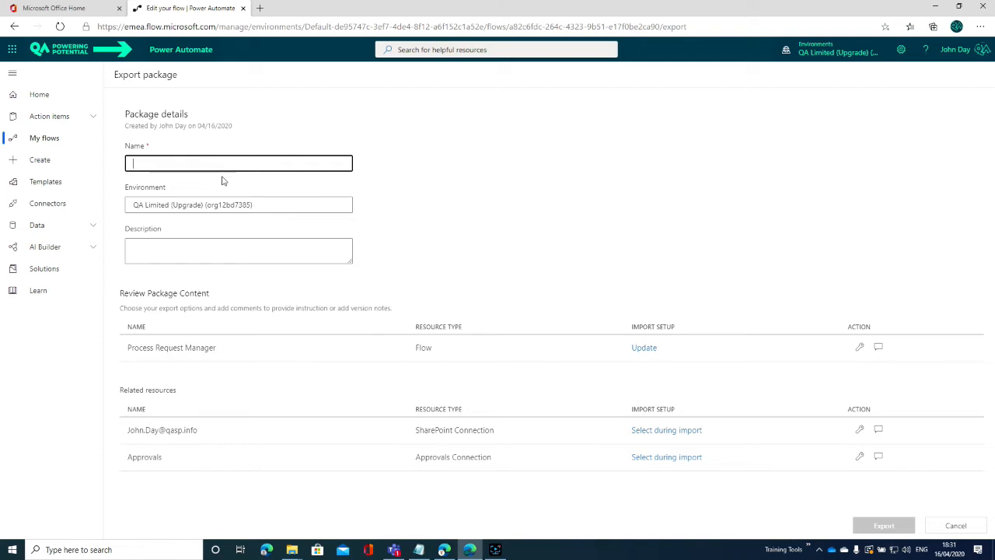
{"action": "type", "text": "Process Manager"}
{"action": "key", "text": "BackSpace"}
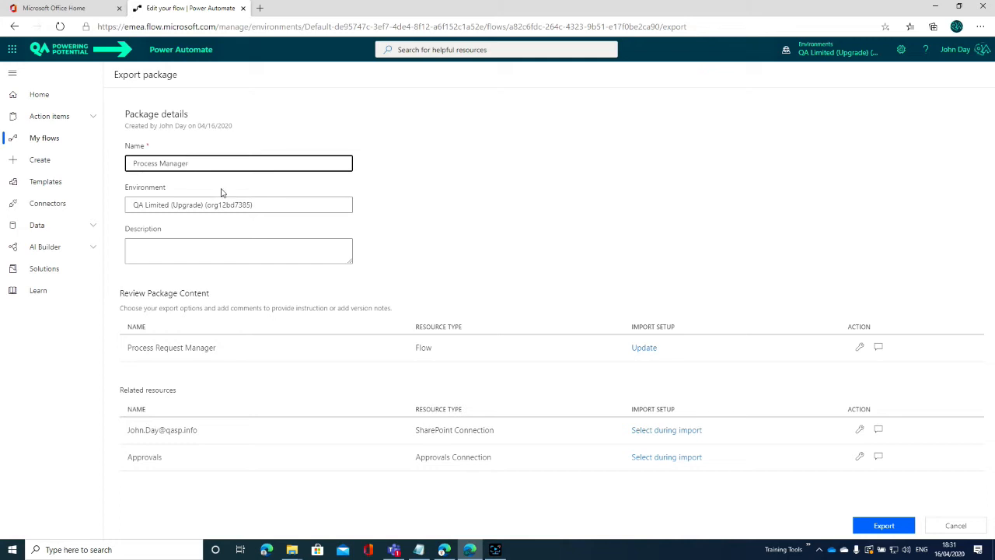
{"action": "type", "text": "Status"}
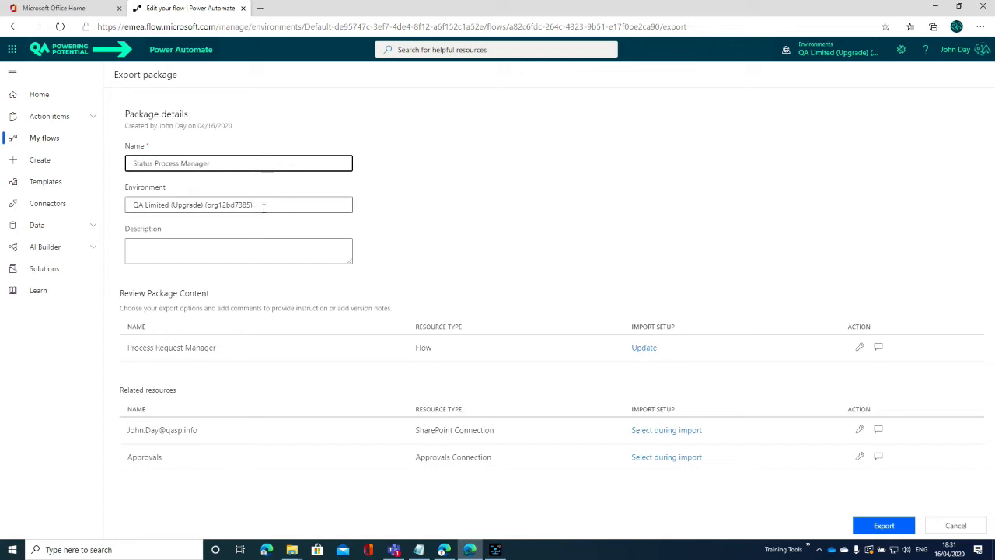
Step: Replace the package's environment text with "From" followed by the author's full name
{"action": "left_click_drag", "start_coordinate": [264, 208], "coordinate": [127, 206]}
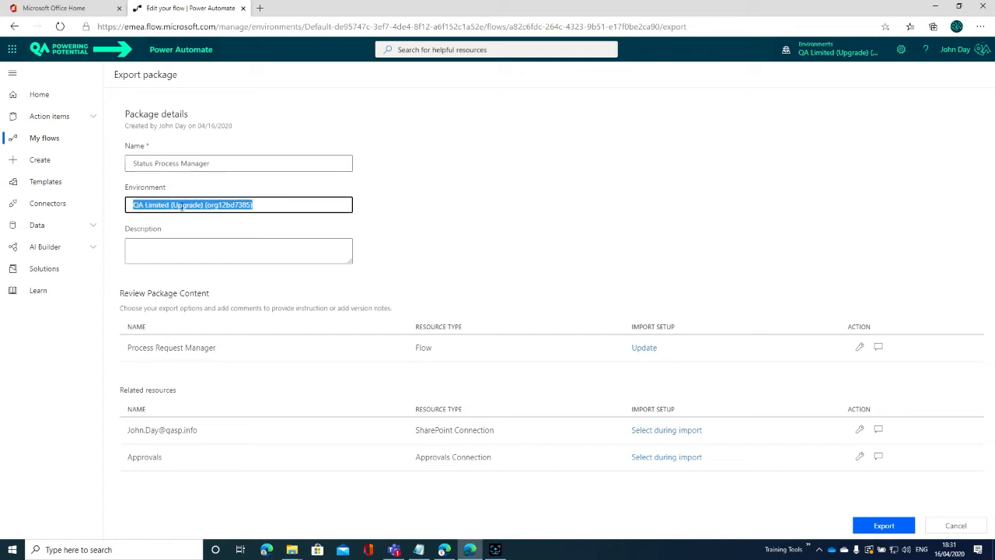
{"action": "left_click", "coordinate": [266, 202]}
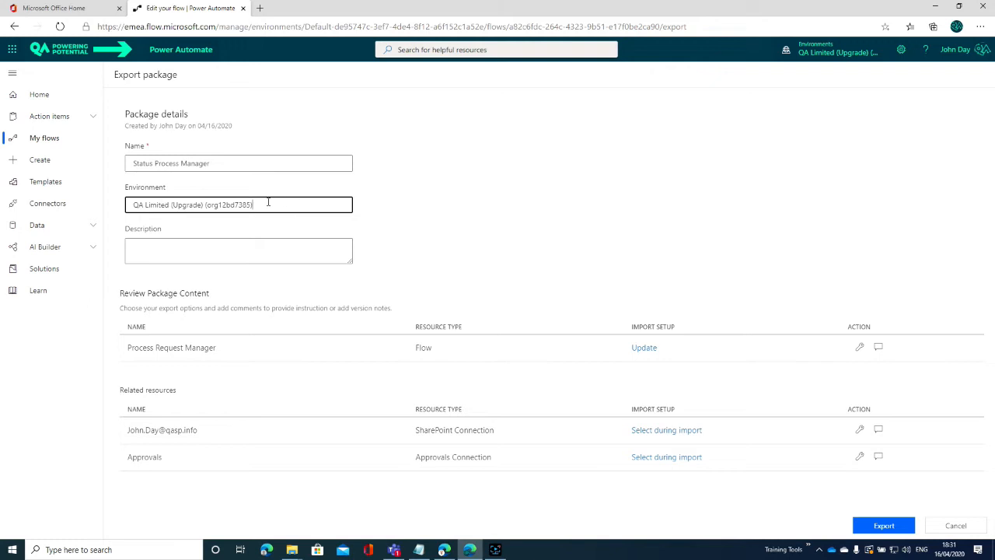
{"action": "left_click_drag", "start_coordinate": [268, 202], "coordinate": [105, 203]}
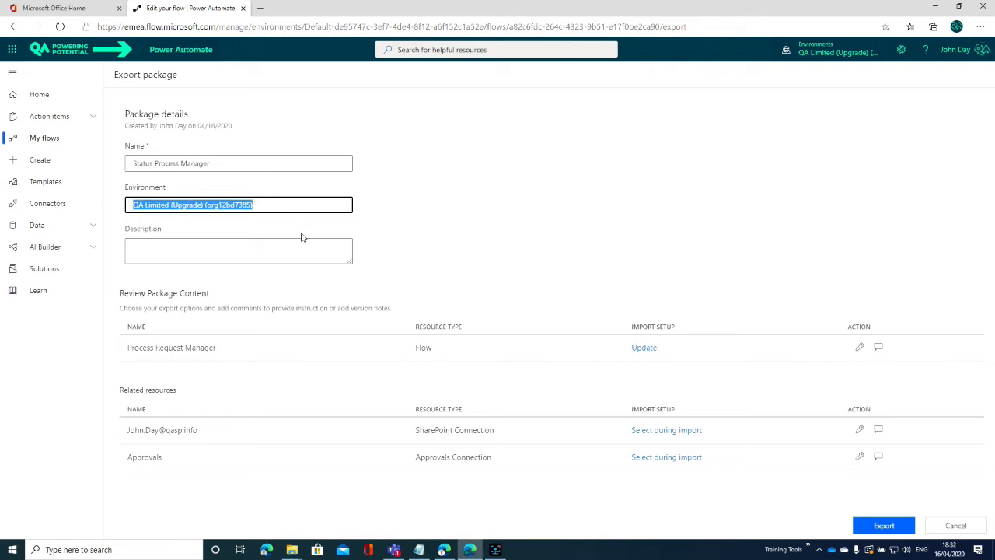
{"action": "key", "text": "BackSpace"}
{"action": "type", "text": "From John Day"}
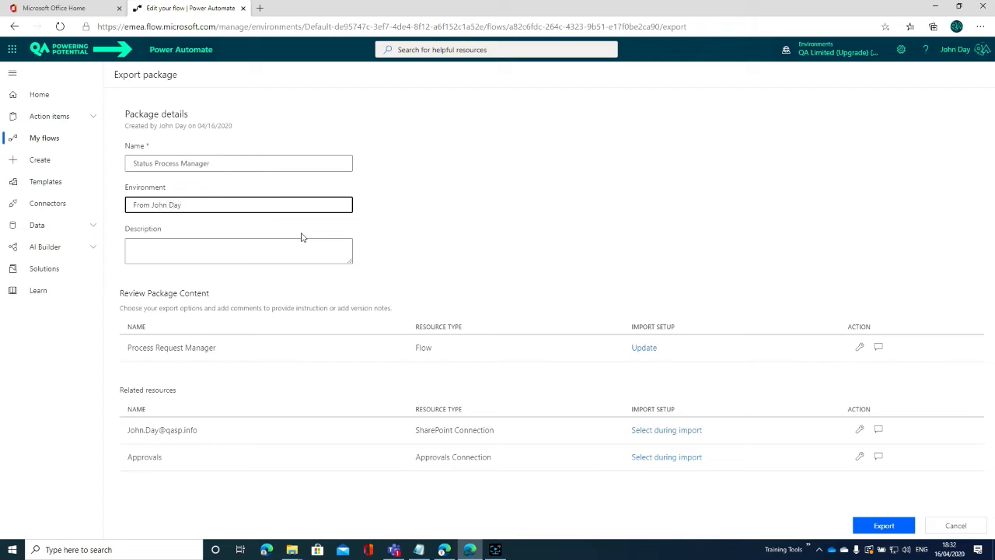
Step: Enter the package description "Manages the values of a status field and actions accordingly."
{"action": "left_click", "coordinate": [209, 251]}
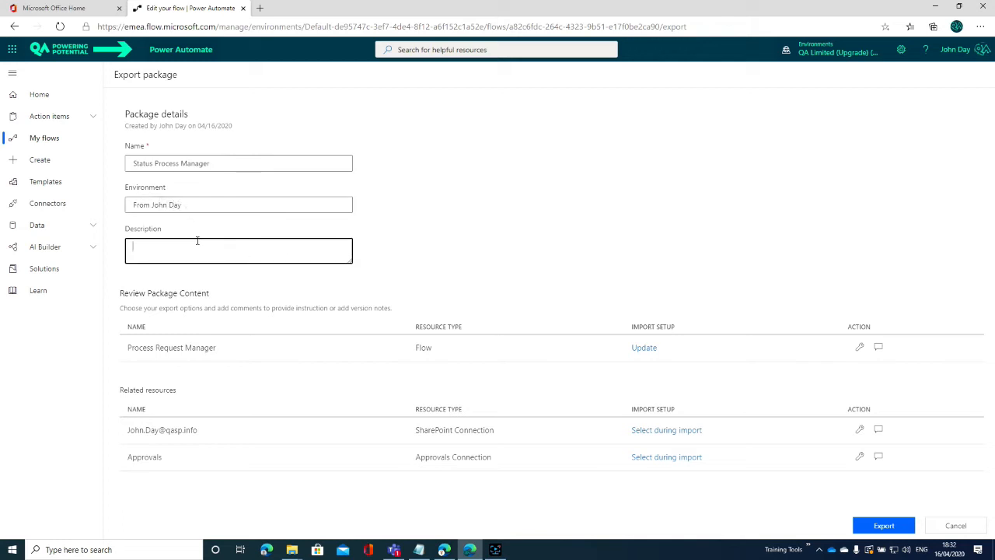
{"action": "type", "text": "Manages the values of a stuatus filed"}
{"action": "type", "text": " and actions accordingly."}
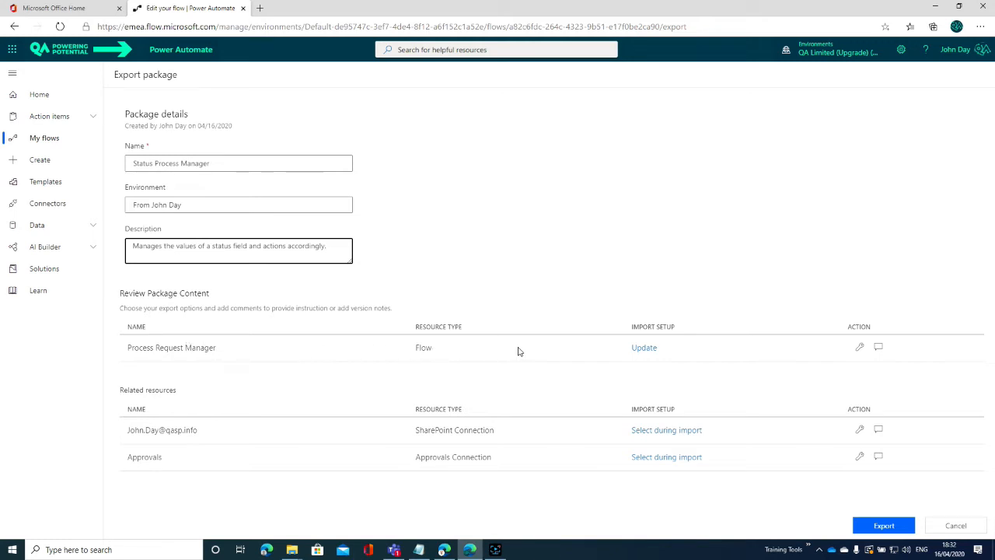
Step: Change the import setup of the Process Request Manager flow to Create as new and save it
{"action": "left_click", "coordinate": [859, 348]}
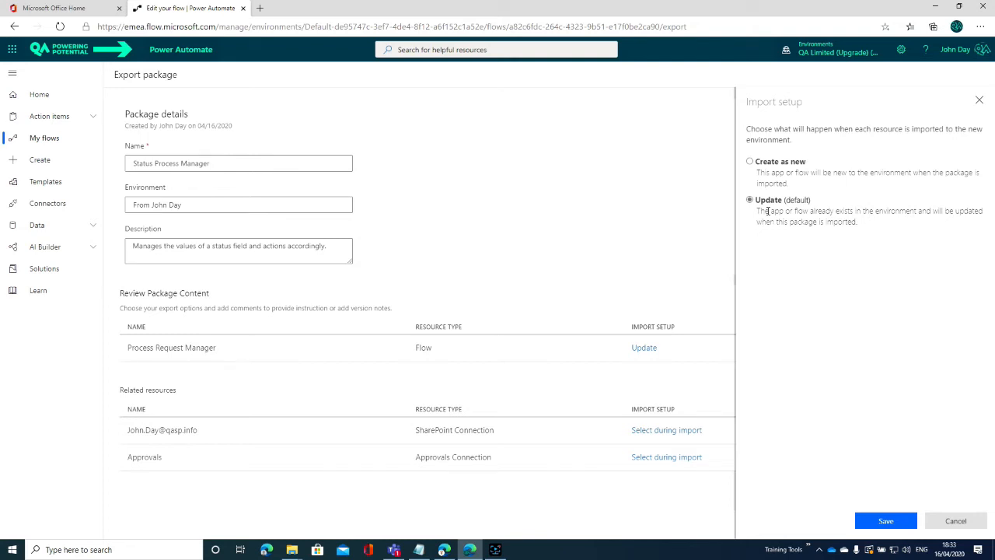
{"action": "left_click", "coordinate": [750, 161]}
{"action": "left_click", "coordinate": [886, 521]}
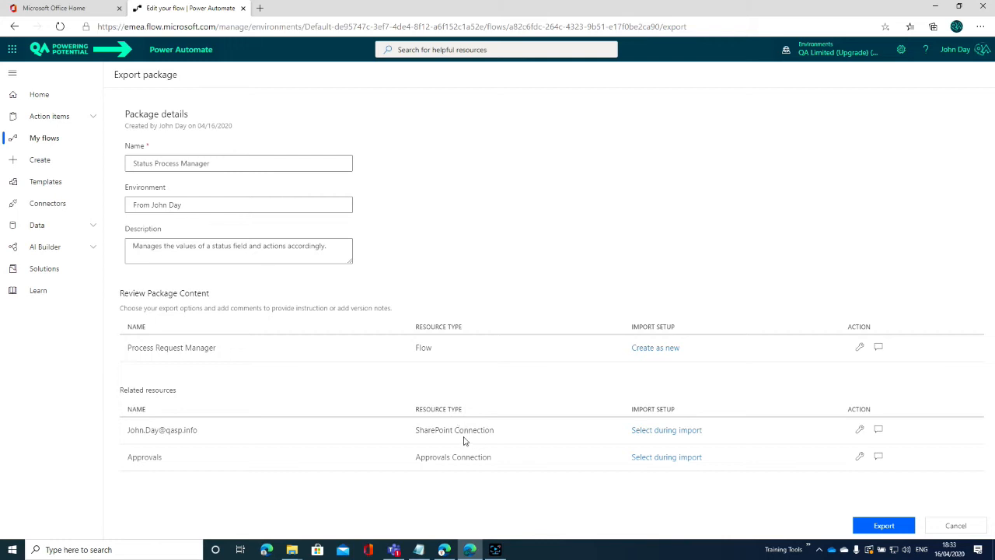
Step: Examine the related SharePoint and Approvals connections and their import setup options, leaving the settings as they are
{"action": "left_click_drag", "start_coordinate": [418, 430], "coordinate": [509, 433]}
{"action": "left_click_drag", "start_coordinate": [418, 457], "coordinate": [506, 462]}
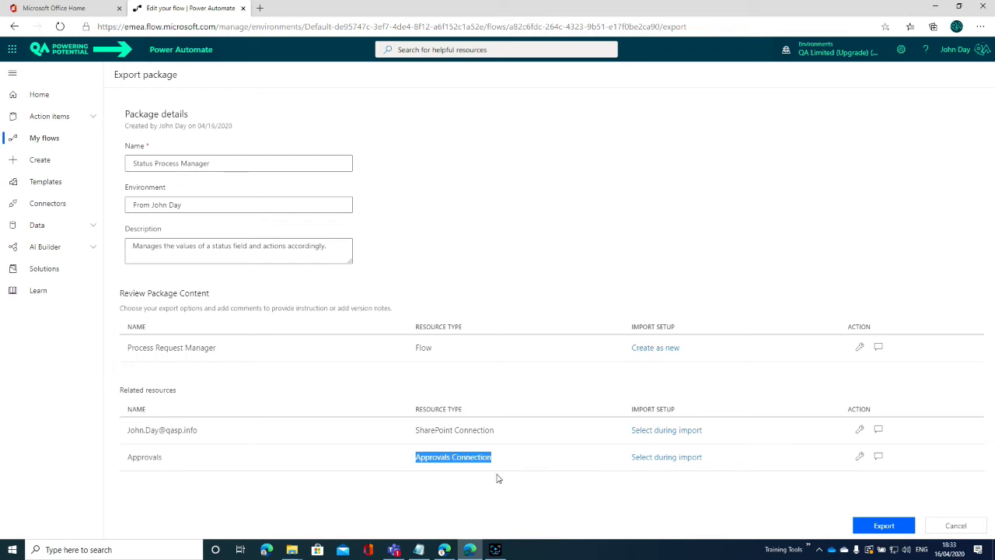
{"action": "left_click", "coordinate": [500, 479]}
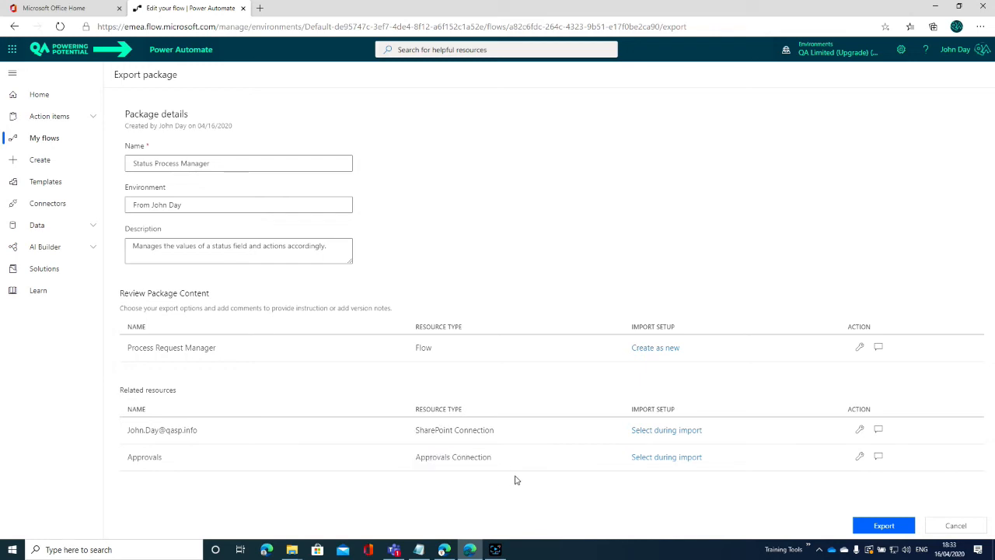
{"action": "left_click", "coordinate": [860, 430]}
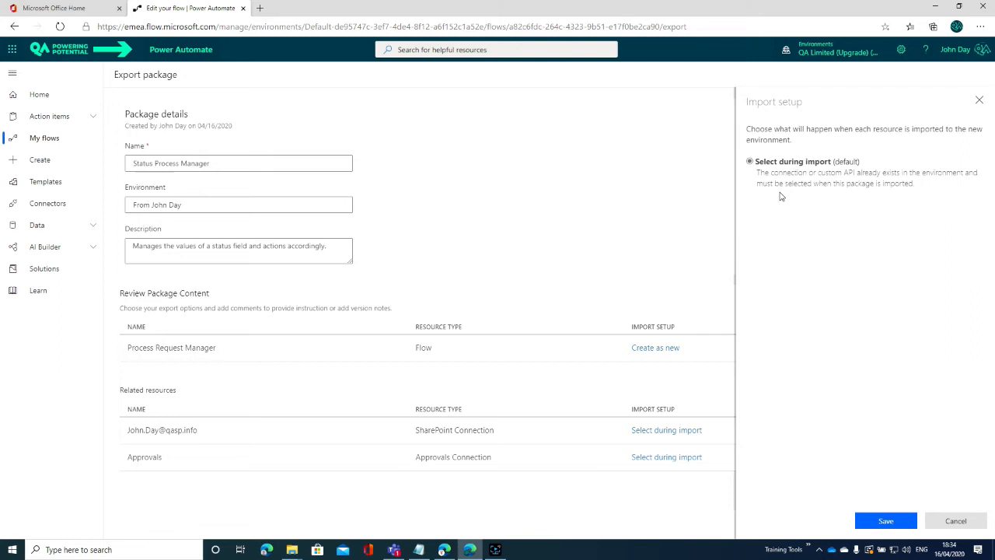
{"action": "left_click", "coordinate": [956, 520]}
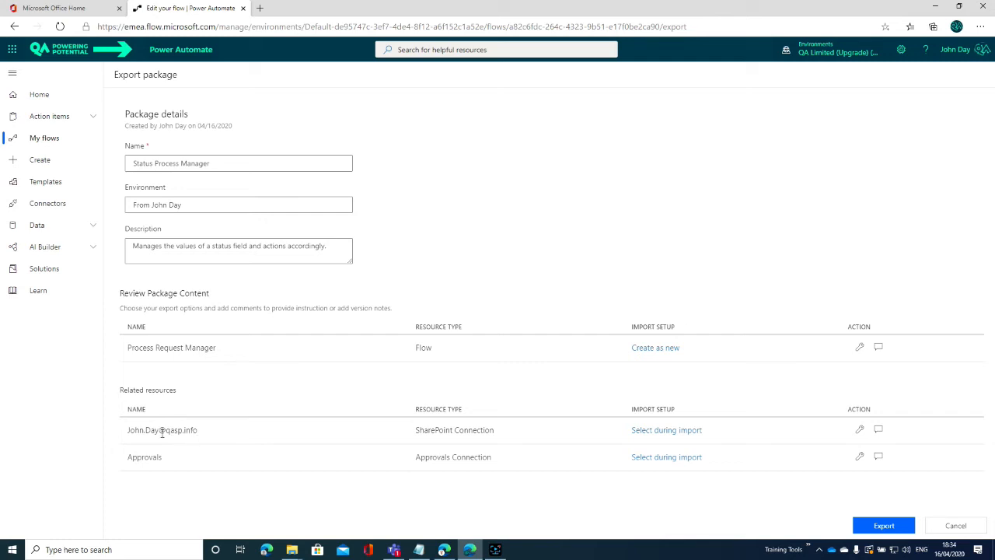
{"action": "left_click_drag", "start_coordinate": [128, 428], "coordinate": [207, 433]}
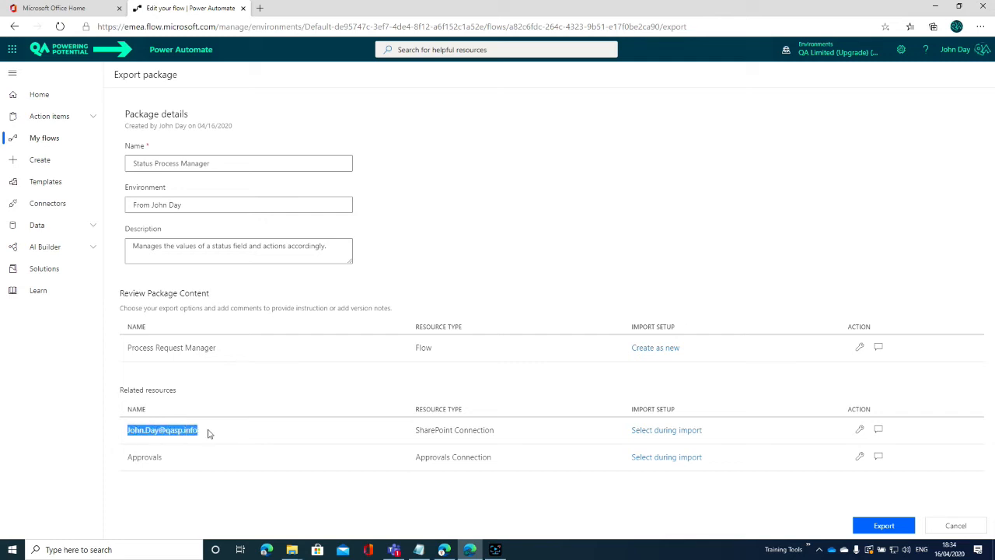
{"action": "left_click_drag", "start_coordinate": [129, 456], "coordinate": [171, 460]}
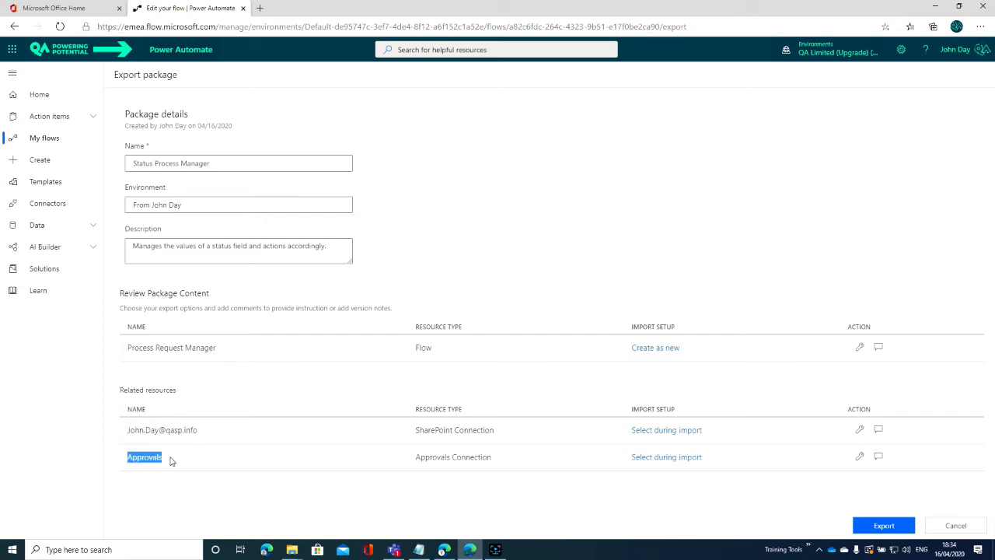
{"action": "left_click", "coordinate": [425, 430]}
{"action": "left_click_drag", "start_coordinate": [416, 433], "coordinate": [497, 432]}
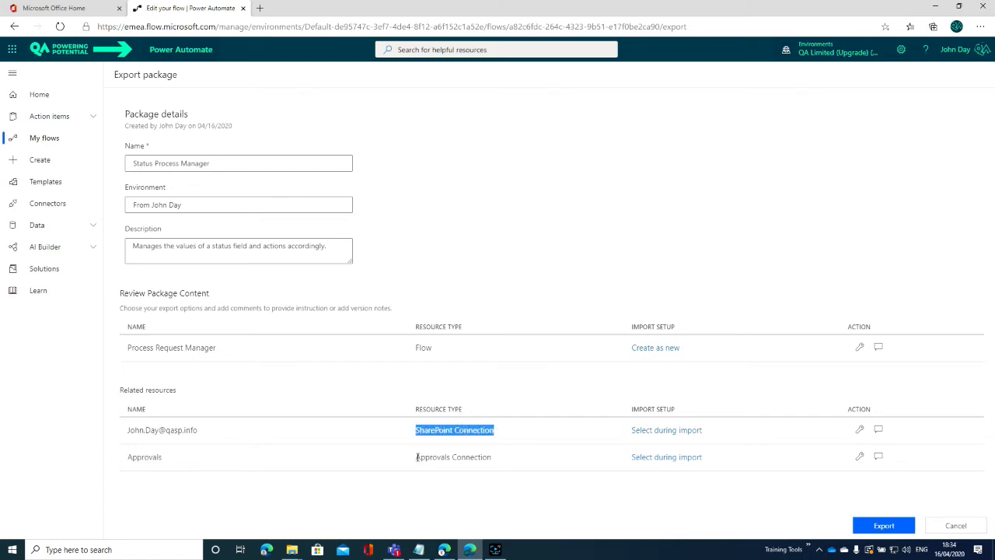
{"action": "left_click_drag", "start_coordinate": [417, 457], "coordinate": [491, 458]}
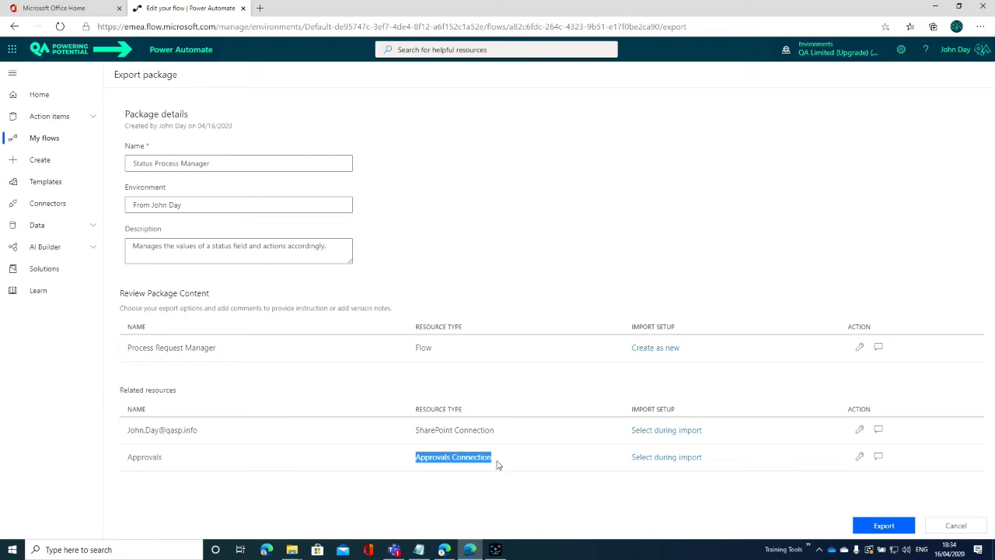
{"action": "left_click", "coordinate": [504, 460]}
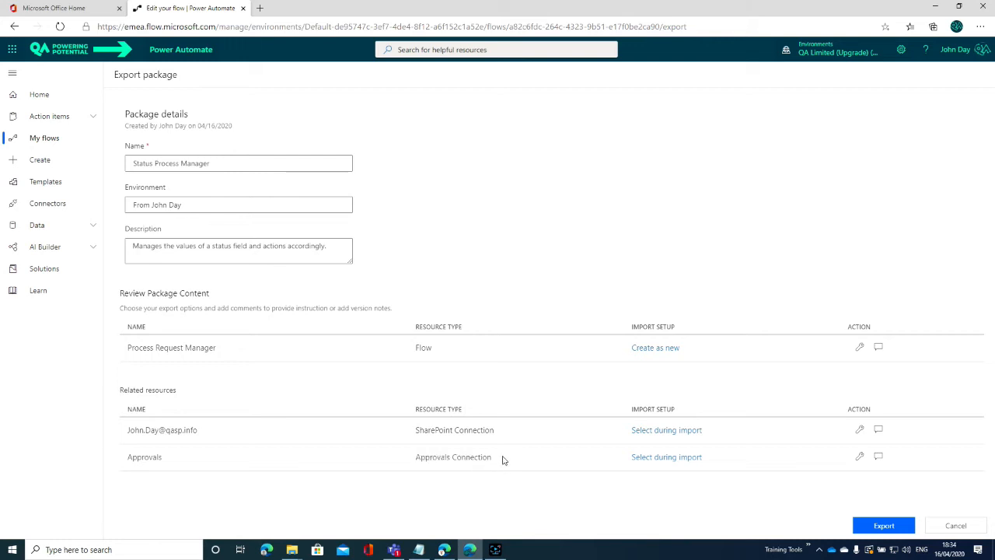
{"action": "left_click", "coordinate": [859, 456]}
{"action": "left_click", "coordinate": [955, 521]}
Step: Save a comment beginning "THis is based on" for the Approvals connection
{"action": "left_click", "coordinate": [878, 457]}
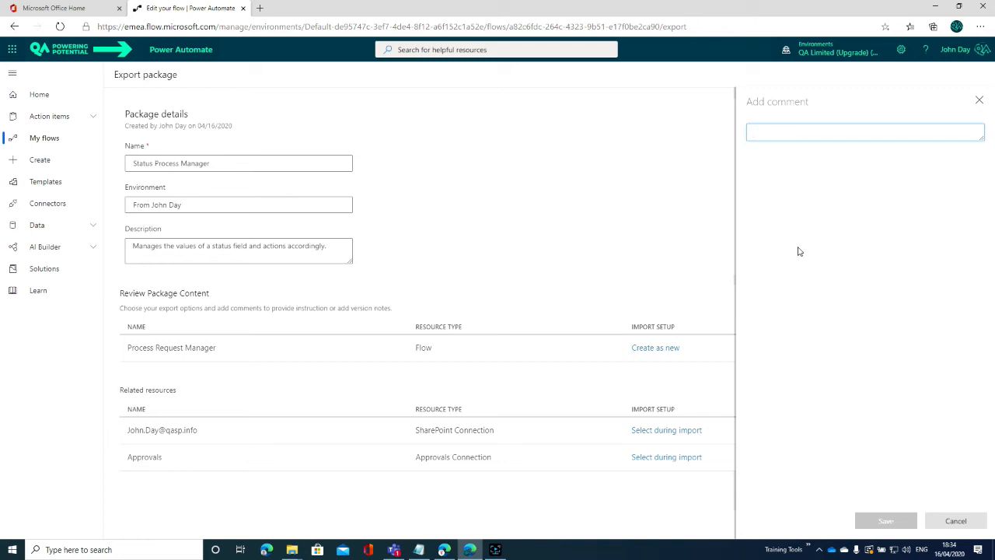
{"action": "type", "text": "1"}
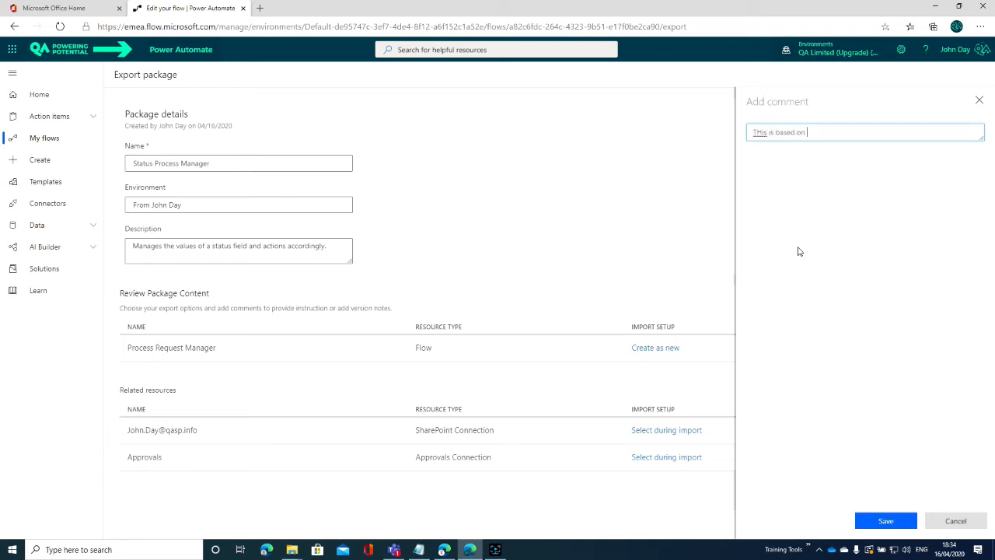
{"action": "left_click", "coordinate": [884, 520]}
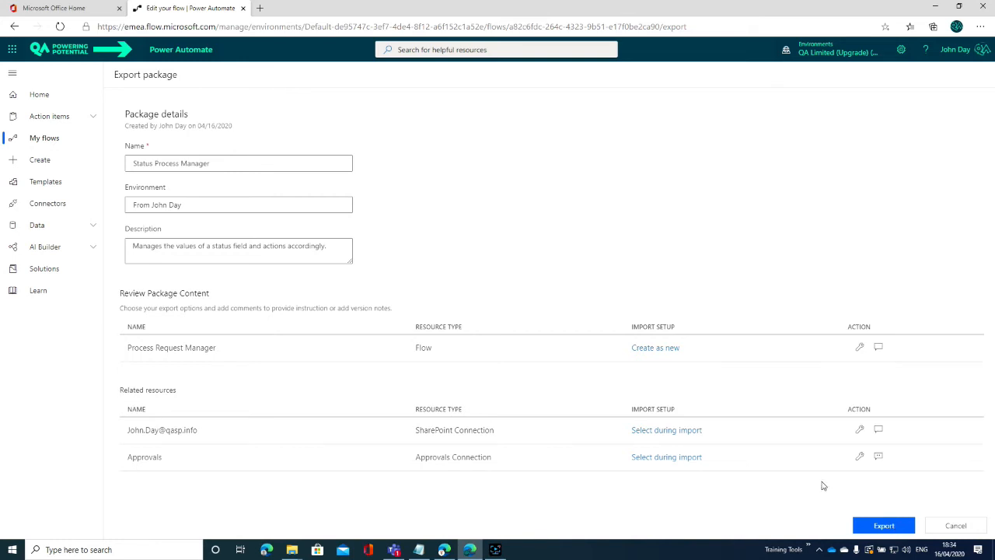
Step: Export and download the Status Process Manager package, show the zip file in its folder, and move the folder window aside
{"action": "left_click", "coordinate": [883, 526]}
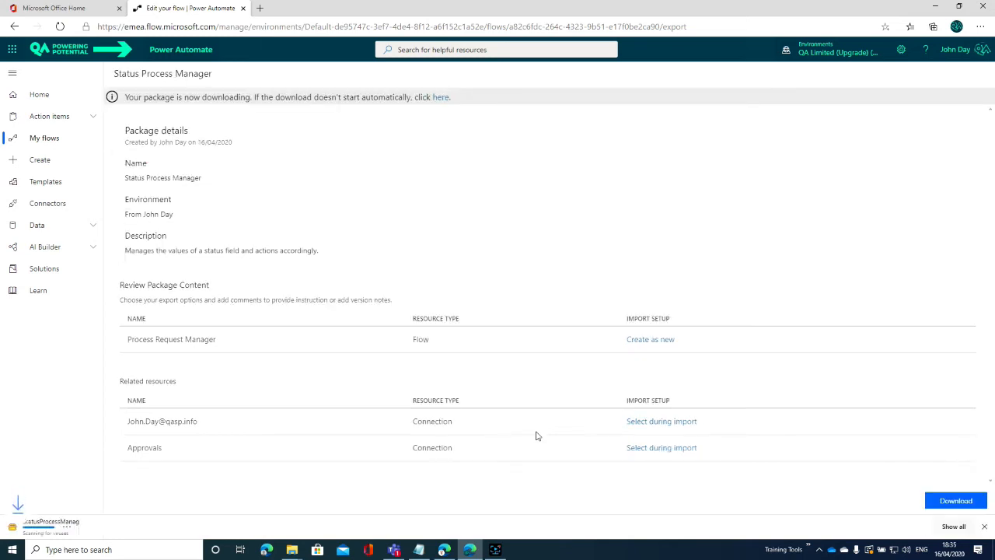
{"action": "left_click", "coordinate": [951, 502]}
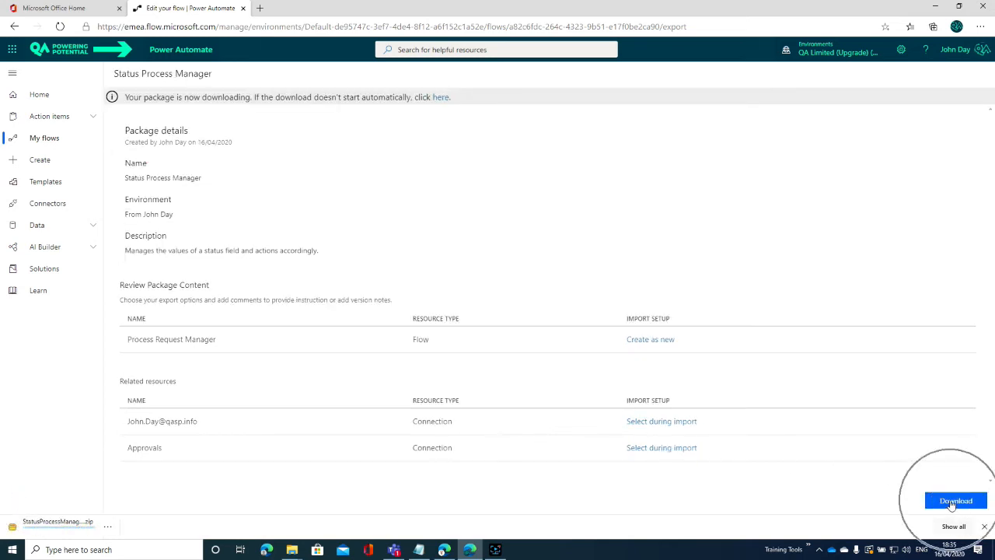
{"action": "left_click", "coordinate": [58, 529]}
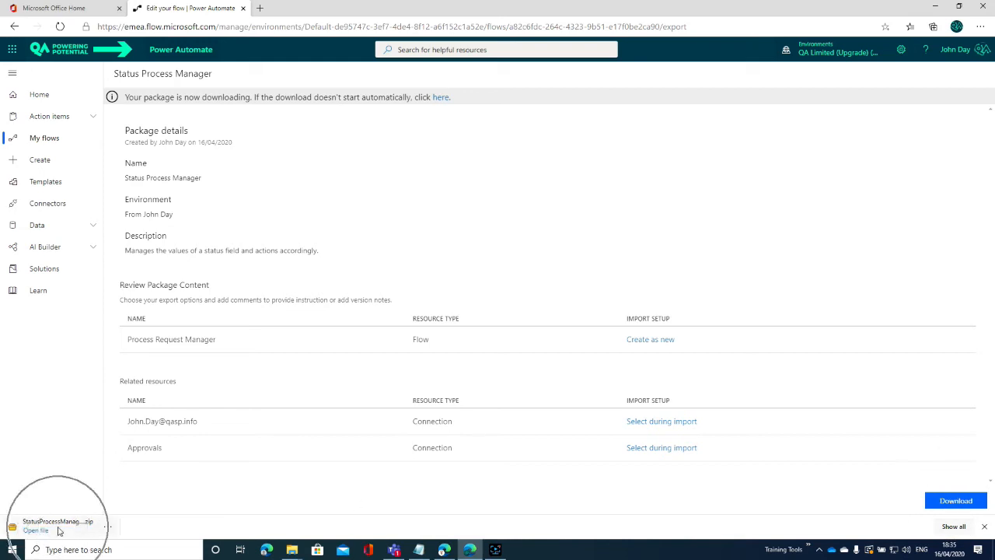
{"action": "left_click", "coordinate": [107, 527]}
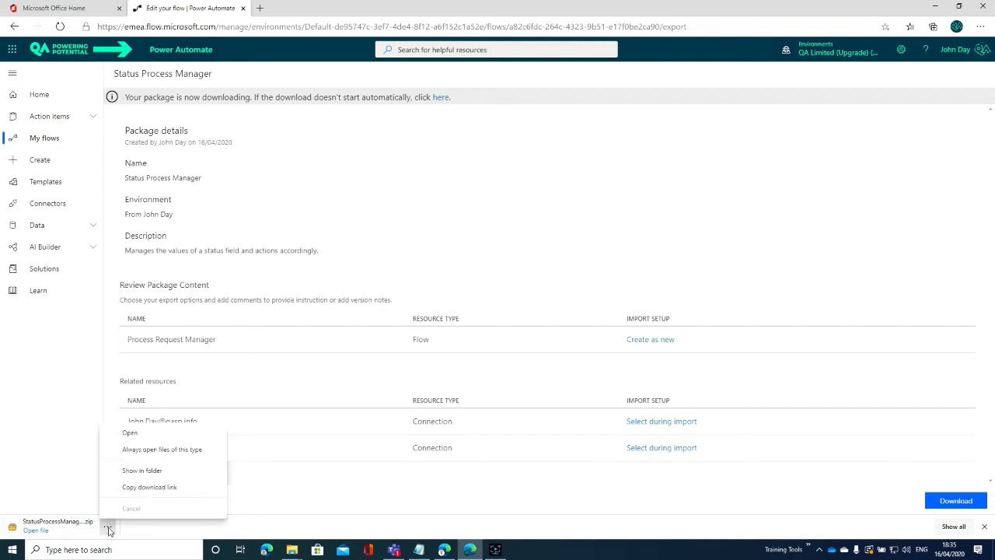
{"action": "left_click", "coordinate": [153, 471]}
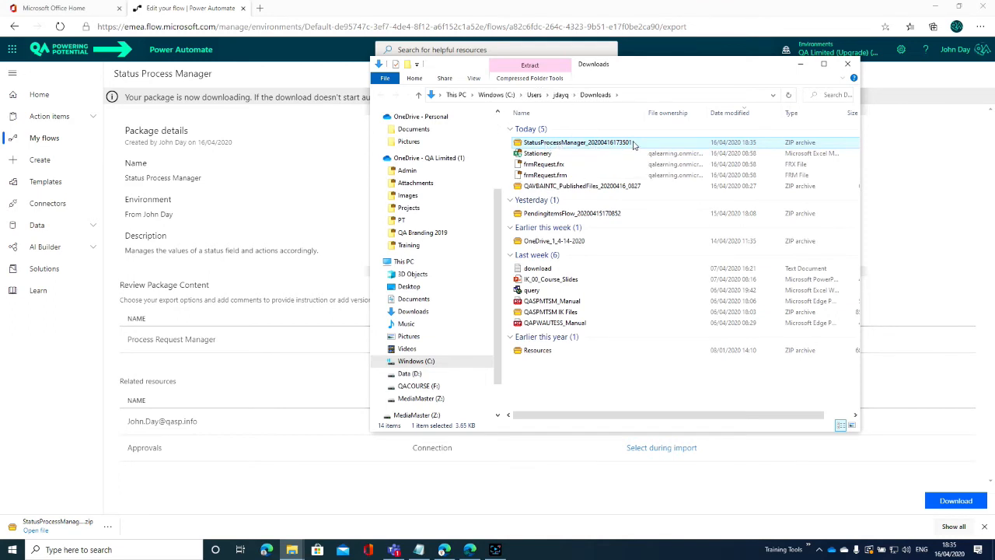
{"action": "left_click_drag", "start_coordinate": [730, 65], "coordinate": [0, 195]}
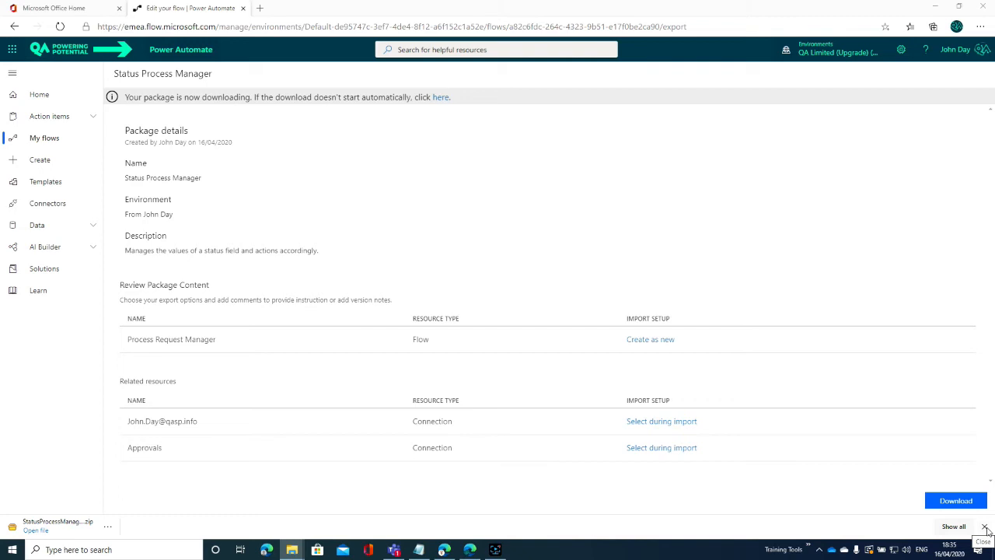
{"action": "left_click", "coordinate": [981, 28]}
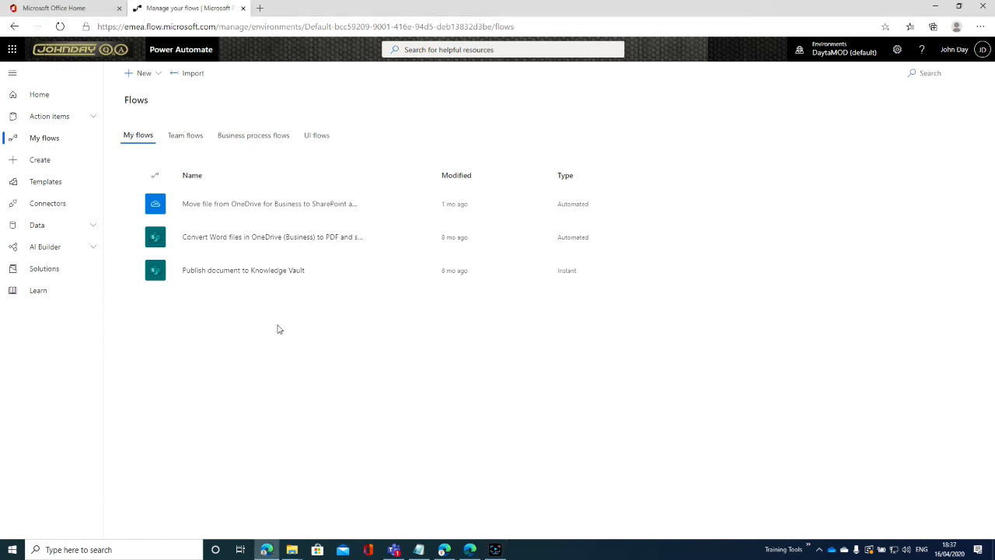
{"action": "left_click", "coordinate": [186, 75]}
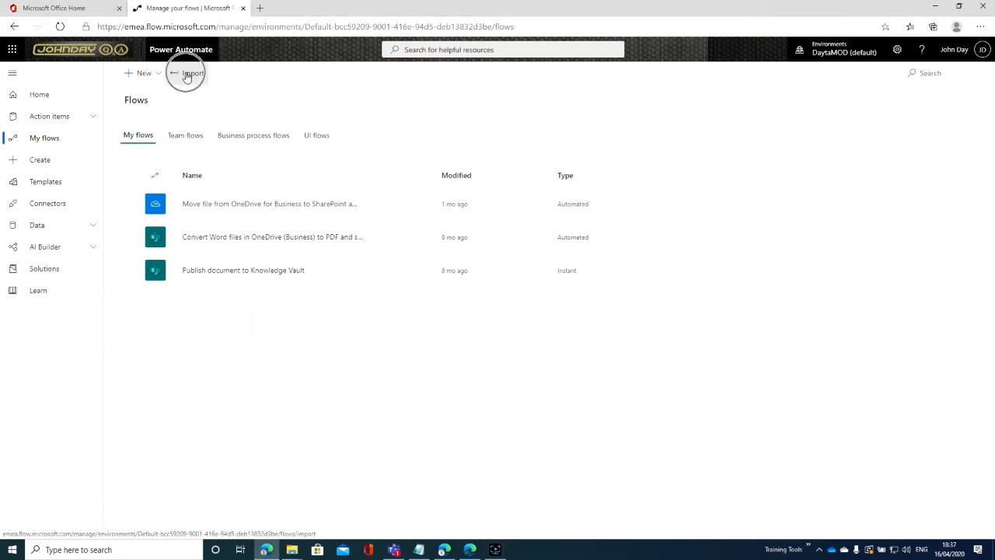
{"action": "left_click", "coordinate": [187, 75]}
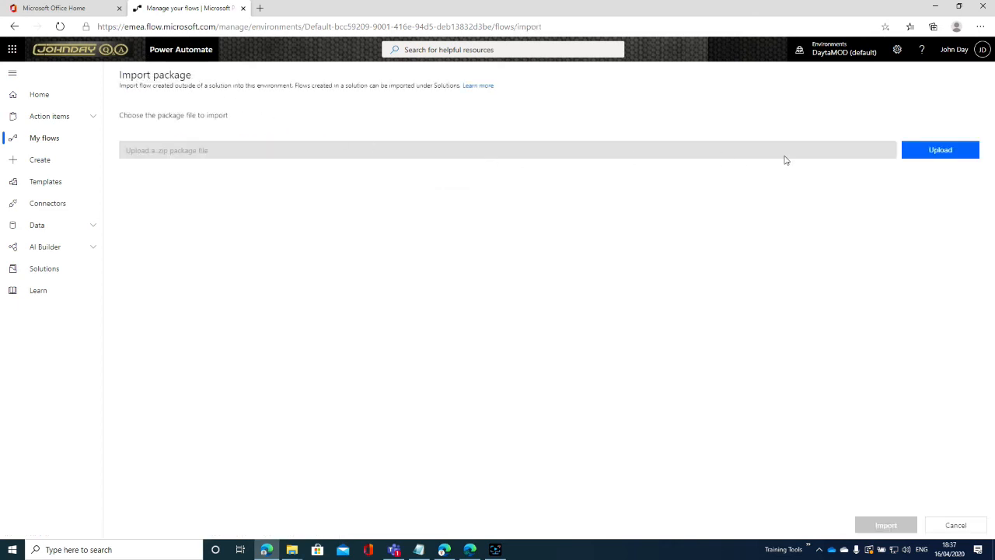
{"action": "left_click", "coordinate": [940, 153]}
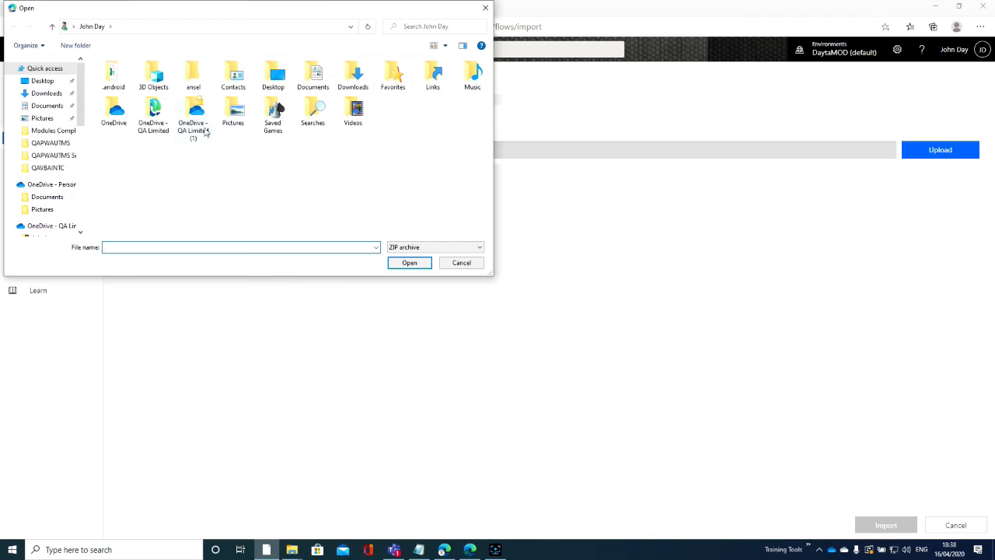
{"action": "scroll", "coordinate": [43, 219], "scroll_direction": "down", "scroll_amount": 1}
{"action": "scroll", "coordinate": [46, 216], "scroll_direction": "down", "scroll_amount": 3}
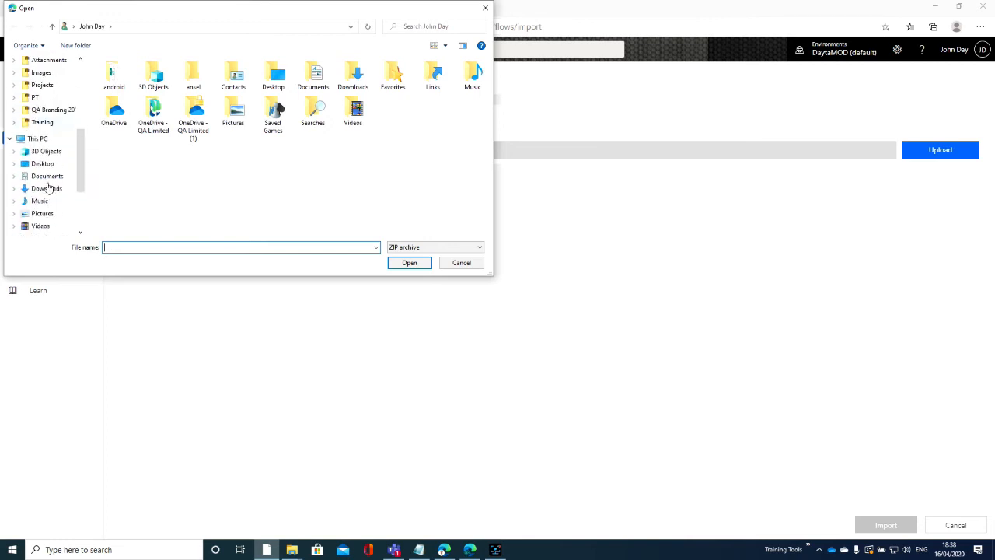
{"action": "left_click", "coordinate": [48, 188]}
{"action": "left_click", "coordinate": [137, 91]}
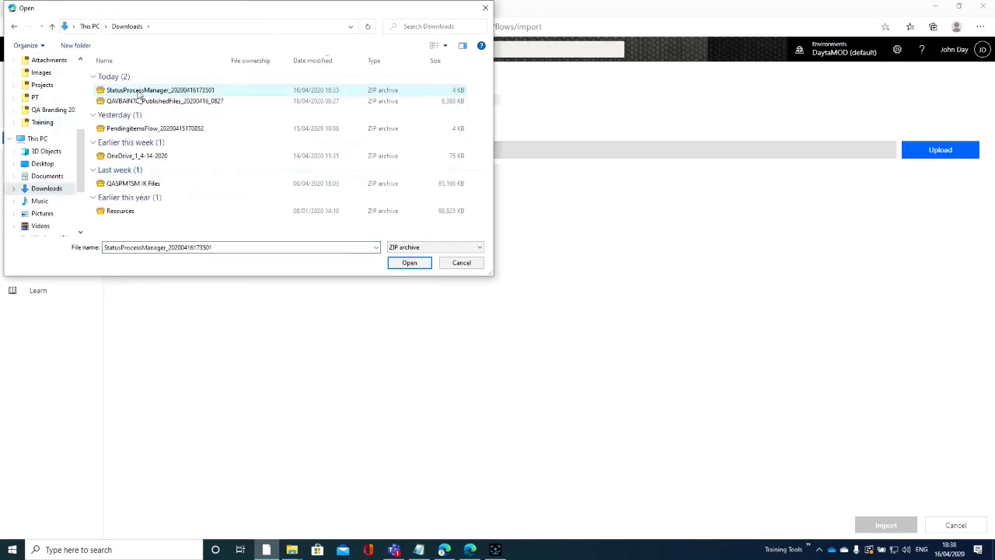
{"action": "left_click", "coordinate": [410, 262]}
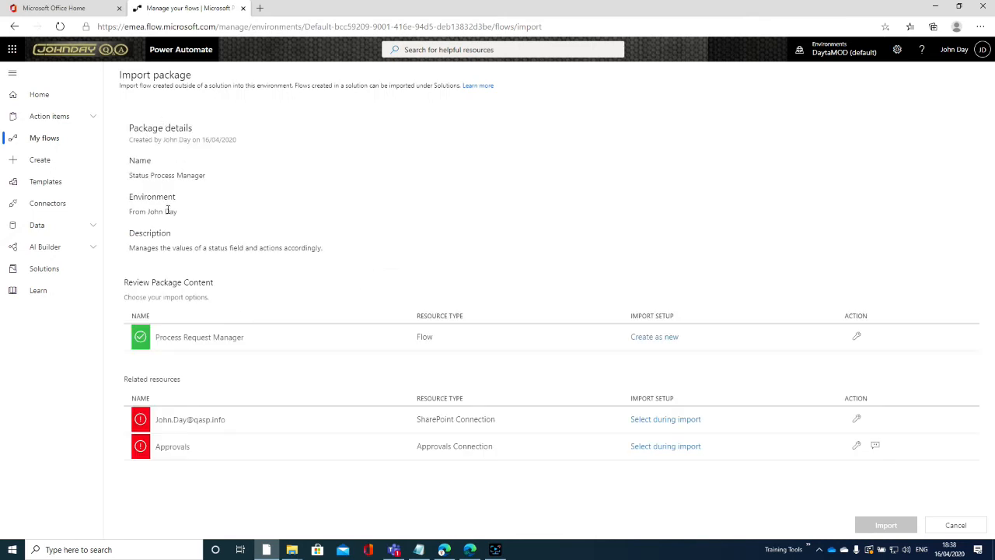
{"action": "left_click_drag", "start_coordinate": [131, 177], "coordinate": [192, 187]}
{"action": "left_click_drag", "start_coordinate": [132, 210], "coordinate": [199, 248]}
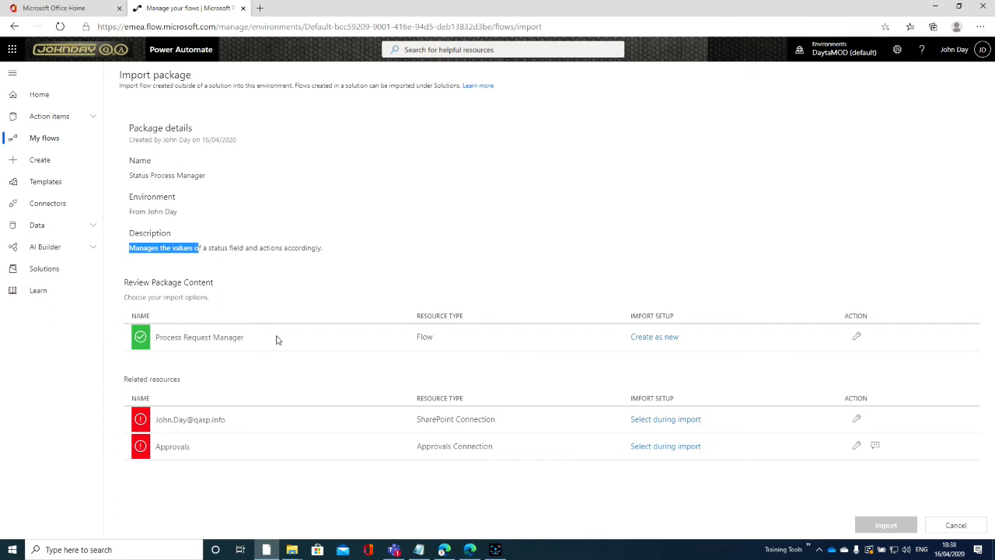
Step: Keep the Process Request Manager flow's import setup as Create as new, rename the resource to Process Bookings, and save the setup
{"action": "left_click", "coordinate": [857, 336]}
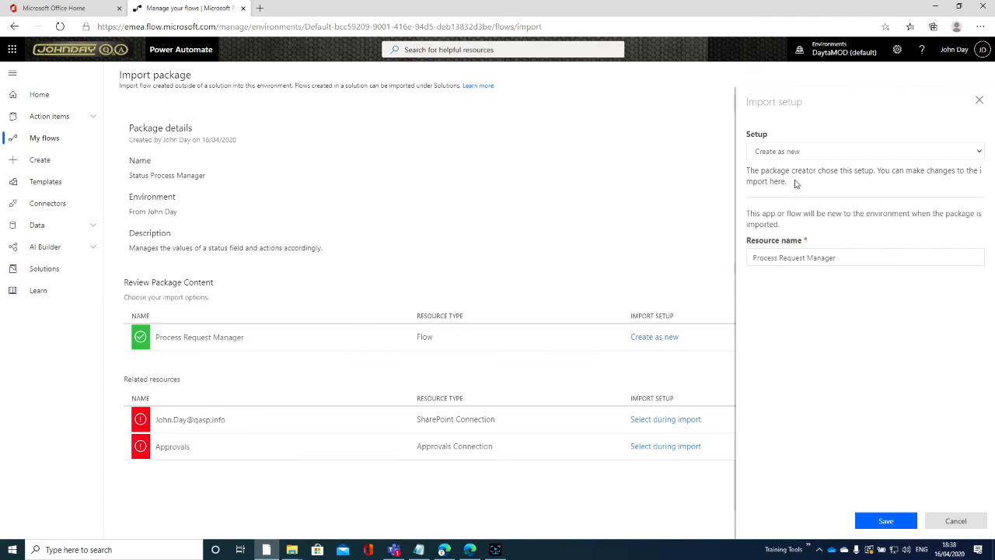
{"action": "left_click", "coordinate": [823, 156]}
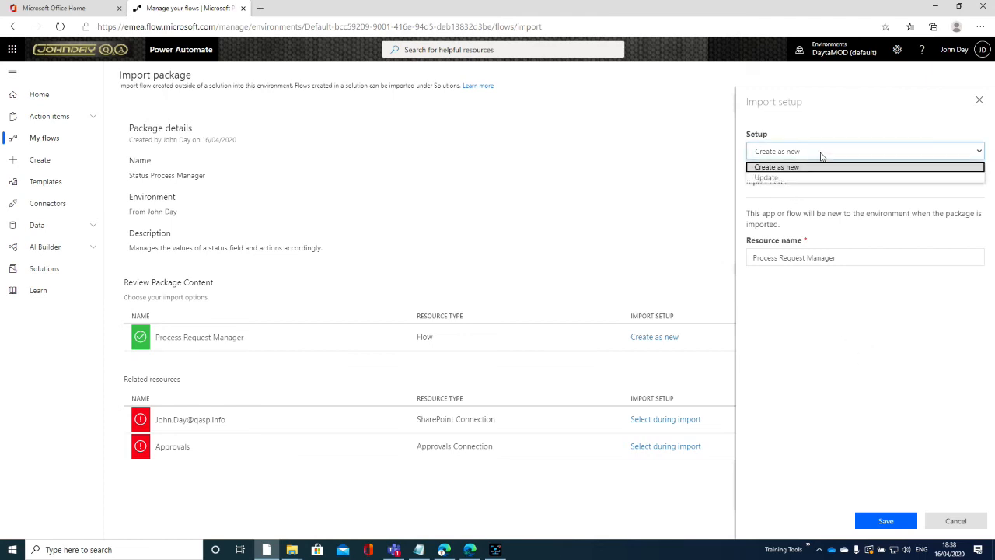
{"action": "left_click", "coordinate": [821, 157]}
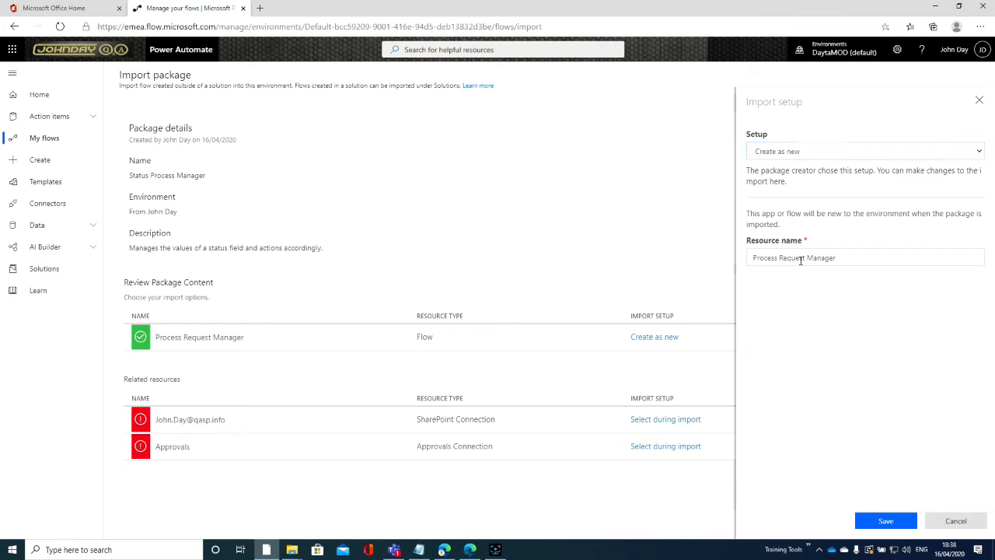
{"action": "left_click_drag", "start_coordinate": [754, 260], "coordinate": [877, 260]}
{"action": "left_click", "coordinate": [832, 277]}
{"action": "left_click", "coordinate": [814, 260]}
{"action": "left_click_drag", "start_coordinate": [752, 258], "coordinate": [939, 260]}
{"action": "left_click", "coordinate": [775, 258]}
{"action": "left_click_drag", "start_coordinate": [780, 258], "coordinate": [930, 259]}
{"action": "type", "text": "Bookings"}
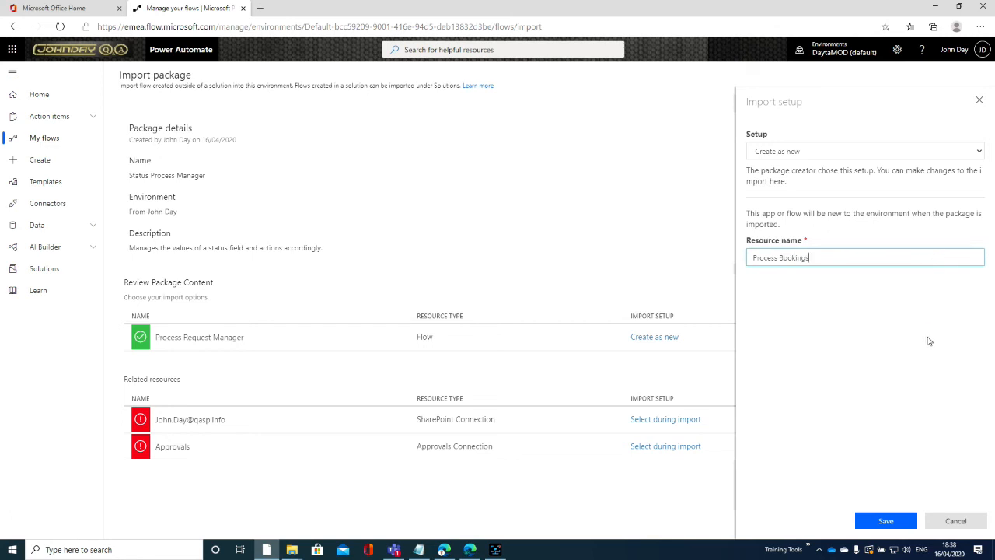
{"action": "left_click", "coordinate": [886, 520]}
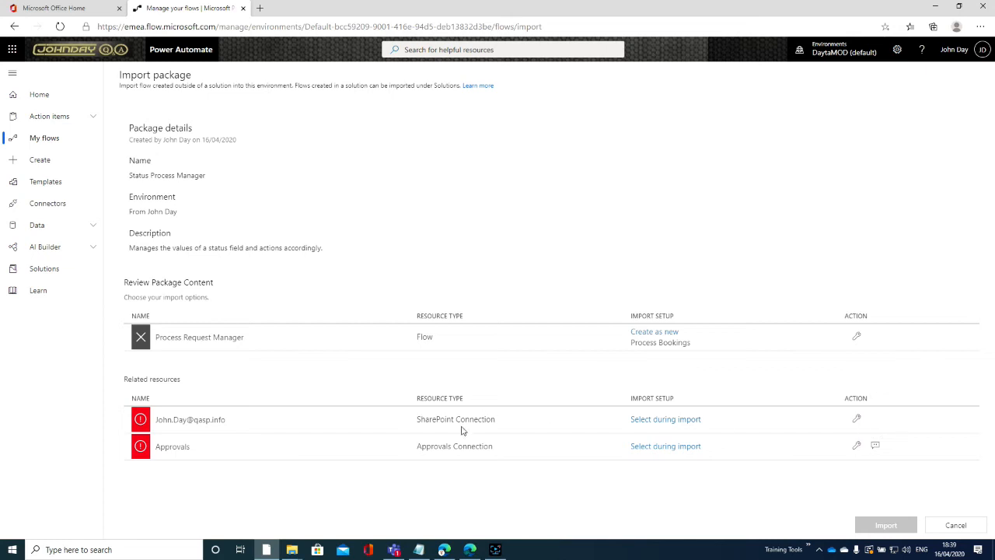
Step: Assign the environment's existing SharePoint connection to the package's SharePoint resource and save the import setup
{"action": "left_click", "coordinate": [857, 420]}
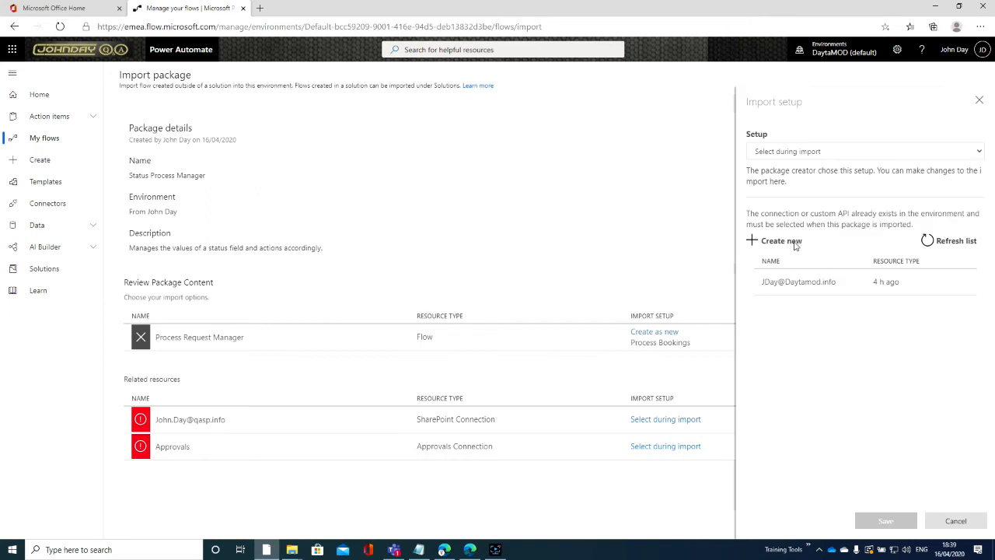
{"action": "left_click", "coordinate": [805, 287]}
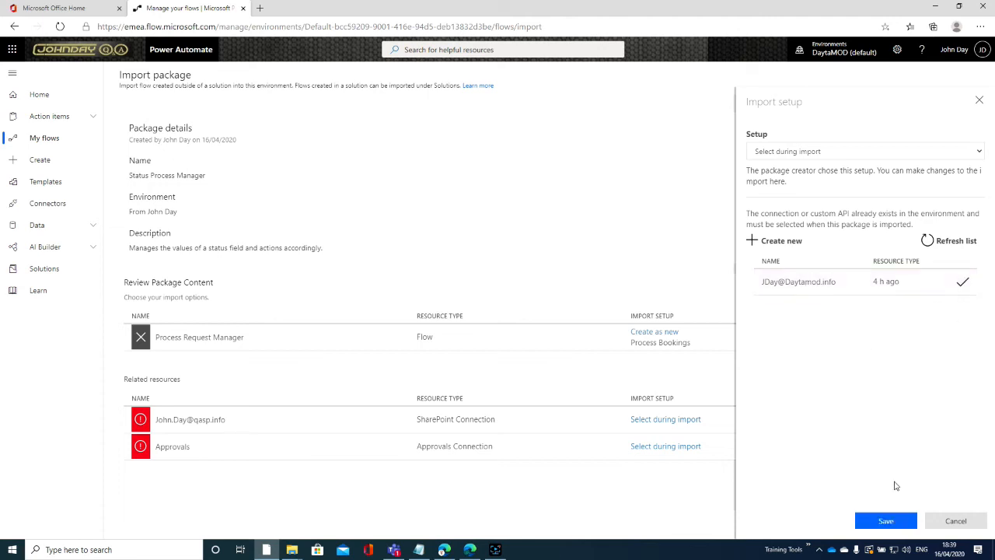
{"action": "left_click", "coordinate": [886, 521]}
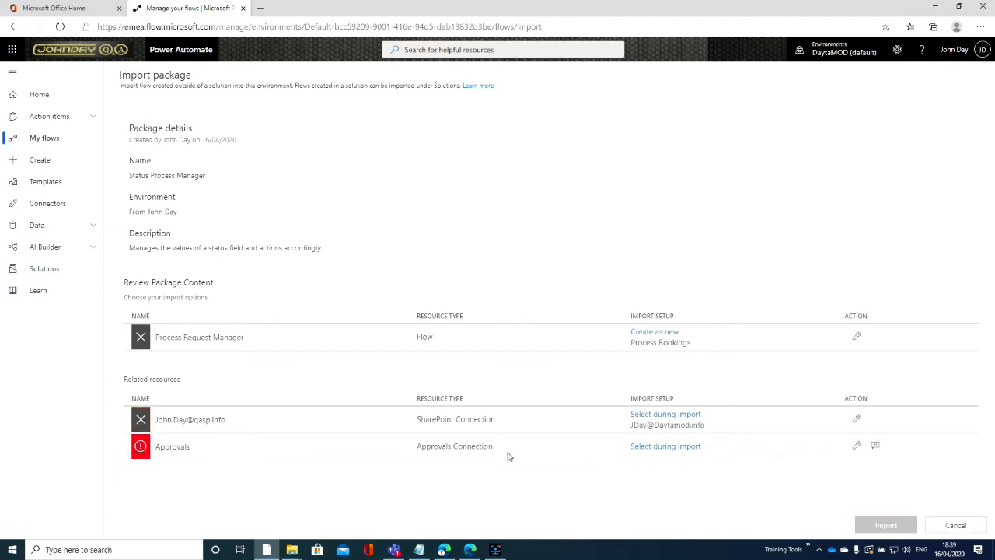
Step: Assign the existing Approvals connection to the package's Approvals resource, save the setup, and import the package
{"action": "left_click", "coordinate": [858, 447]}
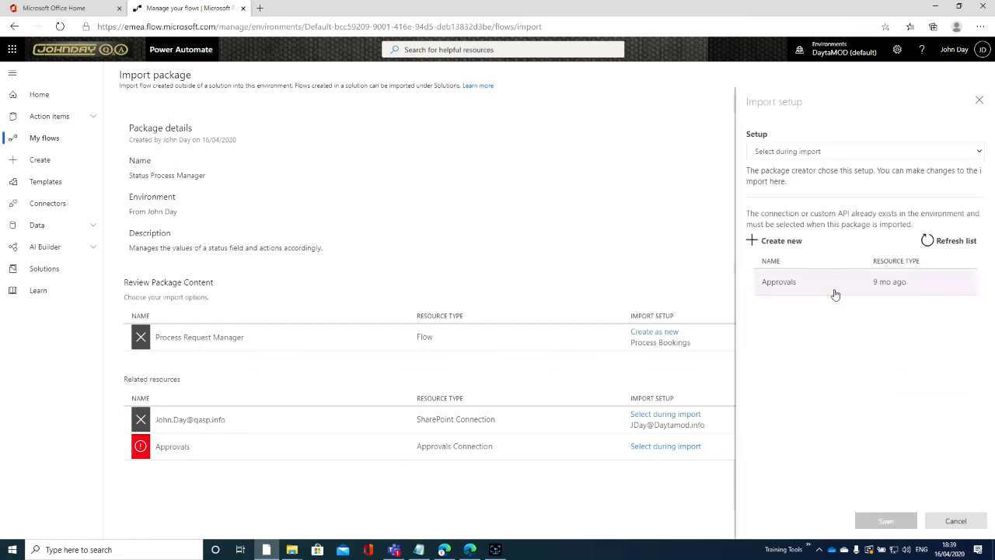
{"action": "left_click", "coordinate": [774, 287]}
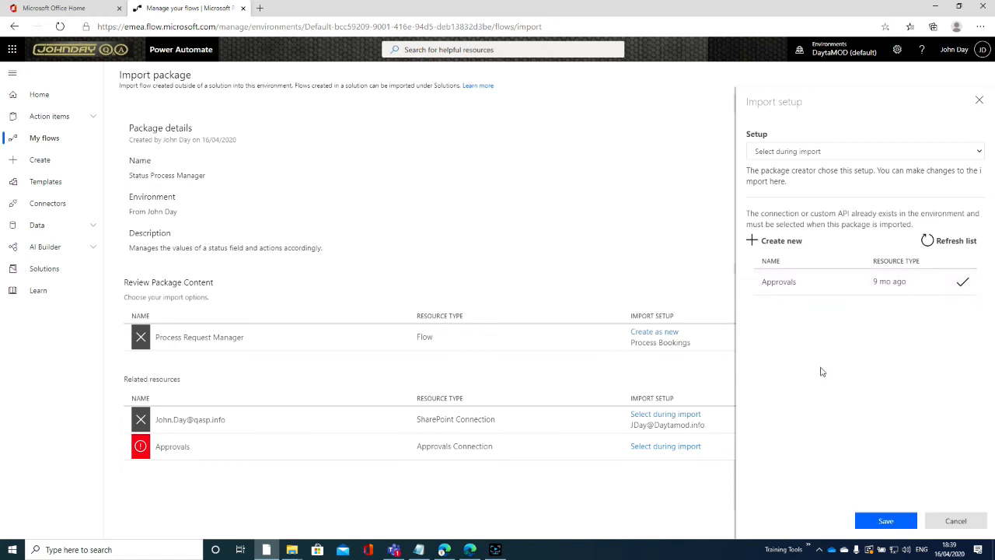
{"action": "left_click", "coordinate": [886, 521]}
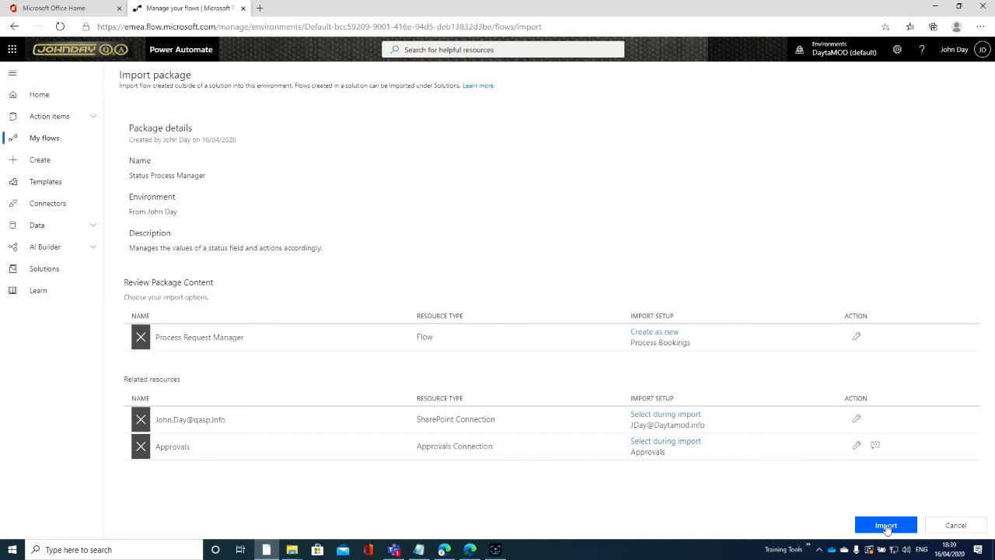
{"action": "left_click", "coordinate": [887, 526]}
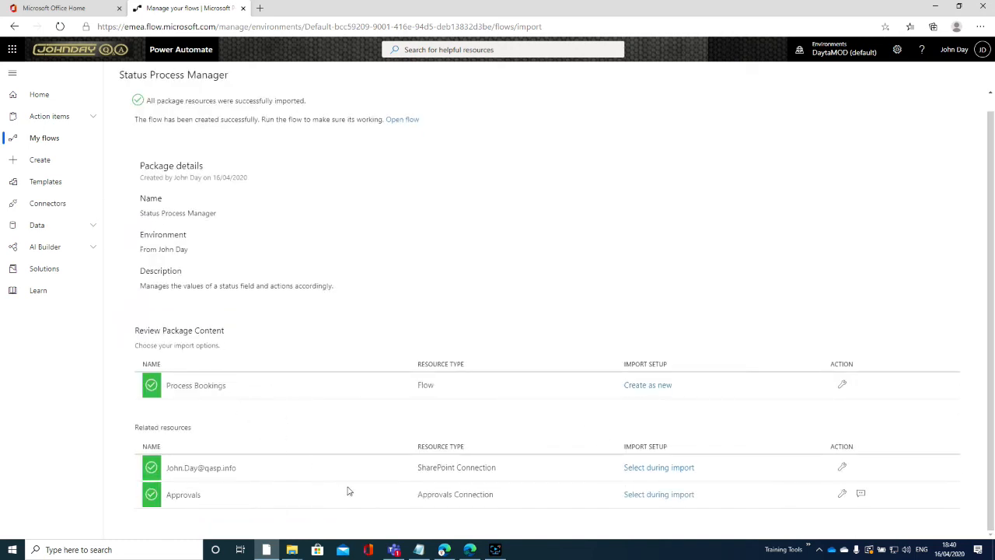
Step: Open the imported Process Bookings flow from the flow list and review its details, connections and owners
{"action": "scroll", "coordinate": [348, 491], "scroll_direction": "up", "scroll_amount": 1}
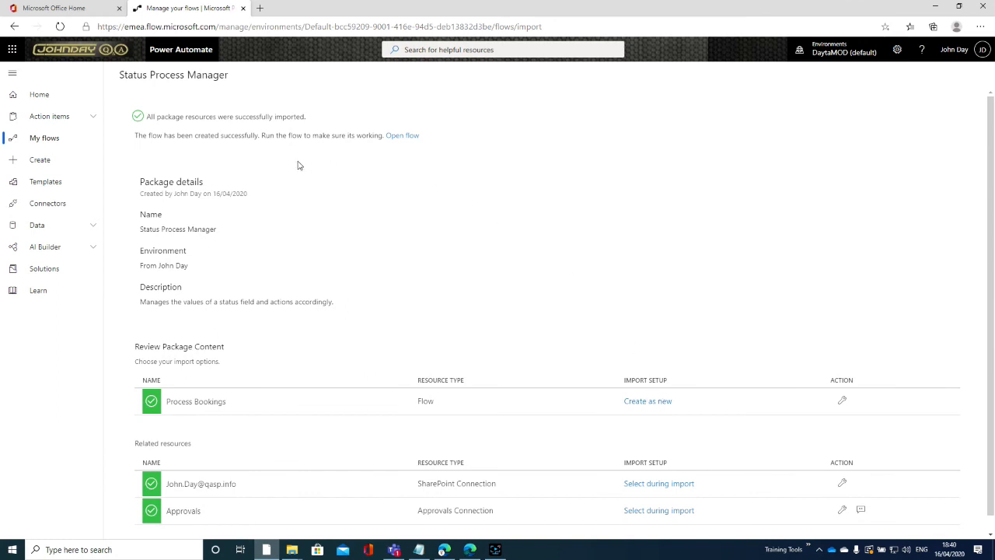
{"action": "left_click", "coordinate": [41, 138]}
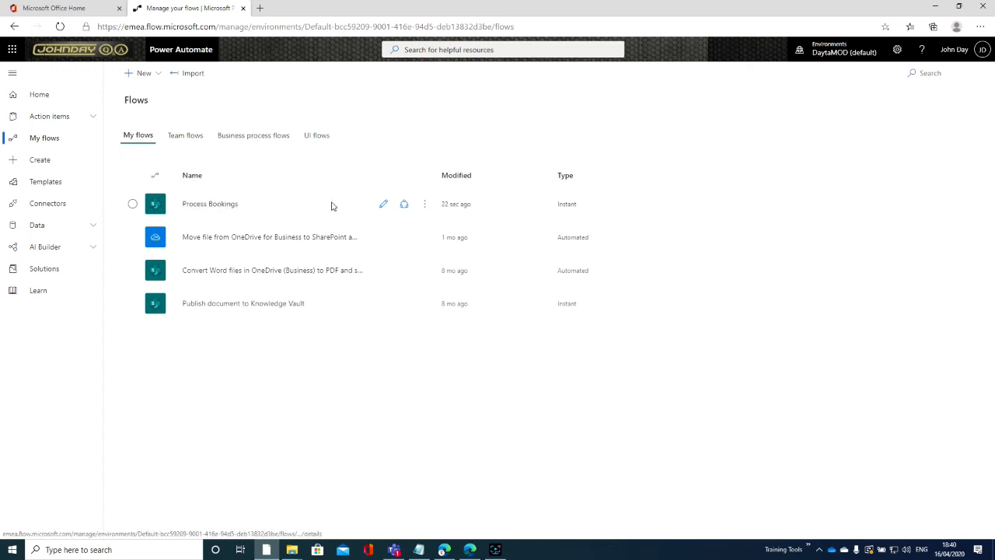
{"action": "left_click", "coordinate": [209, 208]}
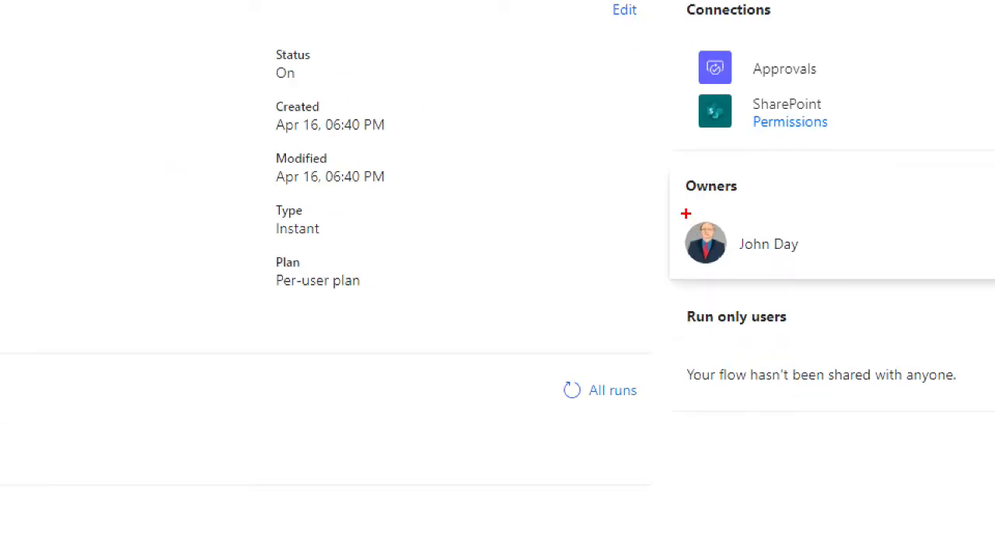
{"action": "left_click_drag", "start_coordinate": [686, 213], "coordinate": [729, 268]}
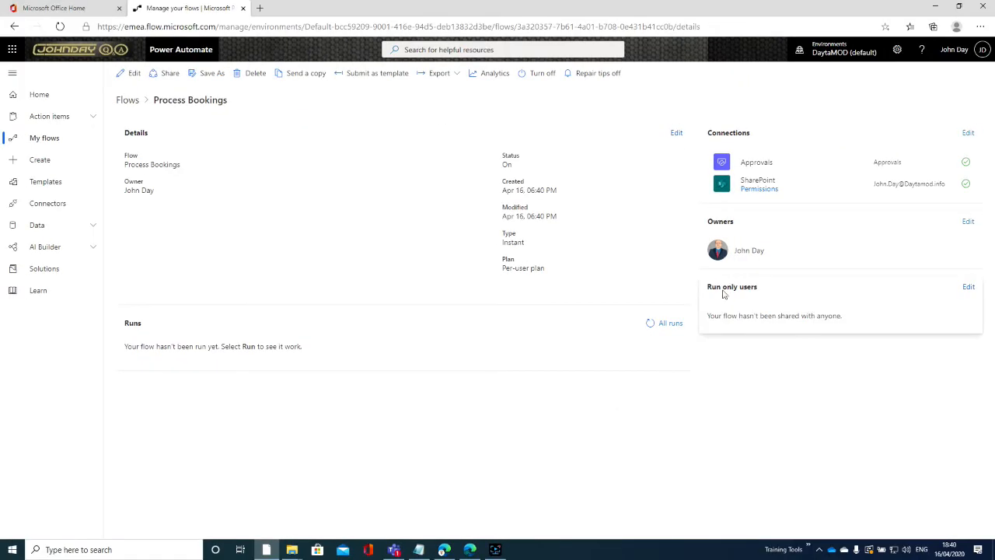
Step: Open Process Bookings for editing and examine the site address and list name in its For a selected item trigger
{"action": "left_click", "coordinate": [135, 74]}
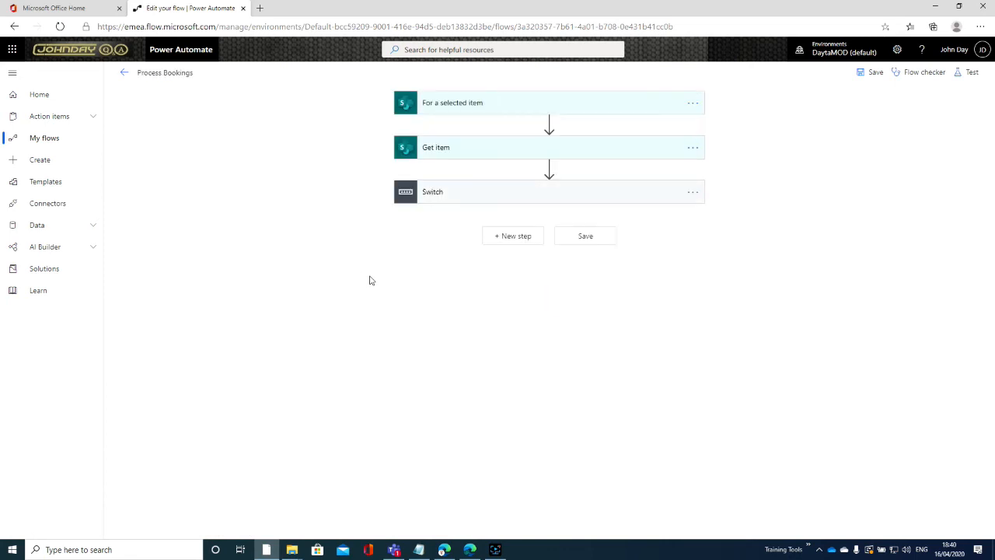
{"action": "left_click", "coordinate": [523, 106]}
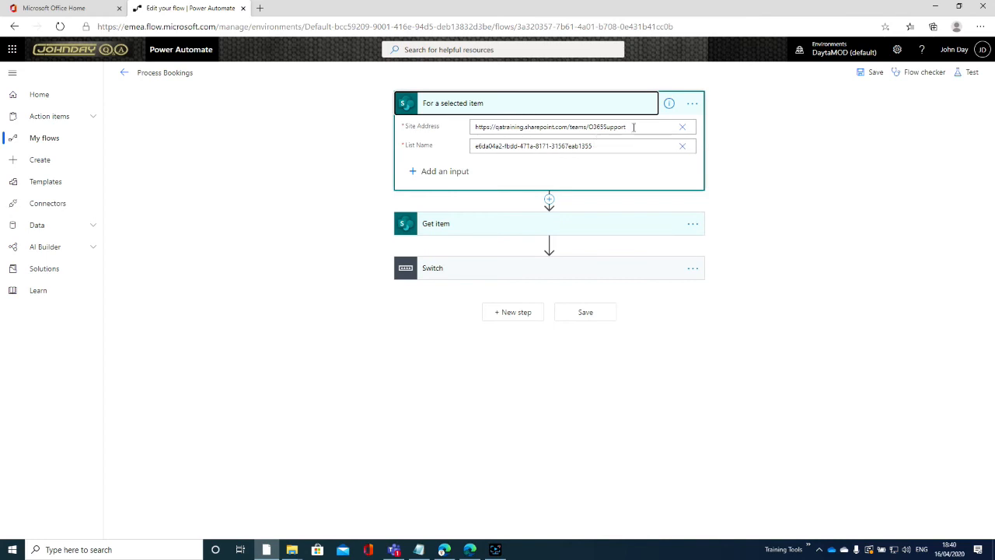
{"action": "left_click_drag", "start_coordinate": [633, 127], "coordinate": [452, 133]}
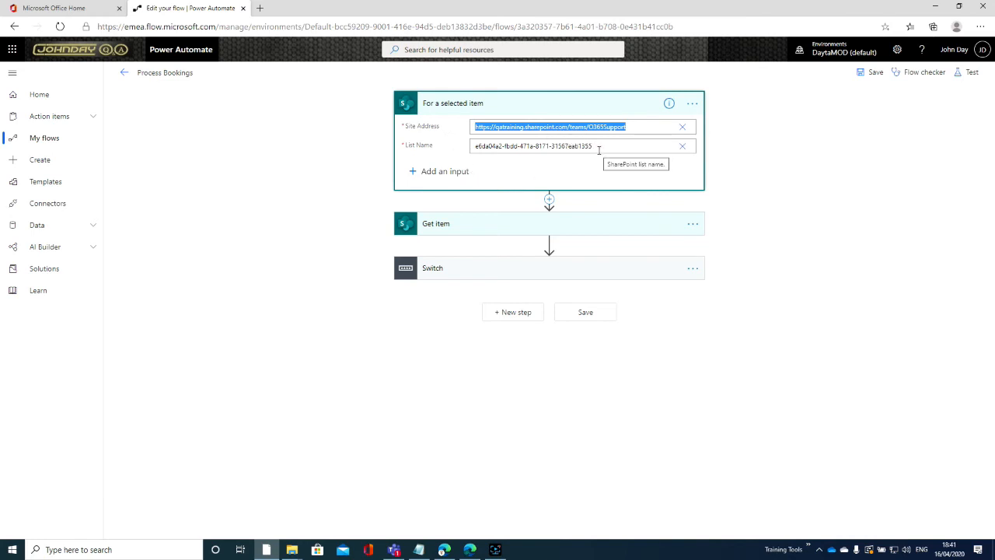
{"action": "left_click_drag", "start_coordinate": [602, 149], "coordinate": [453, 156]}
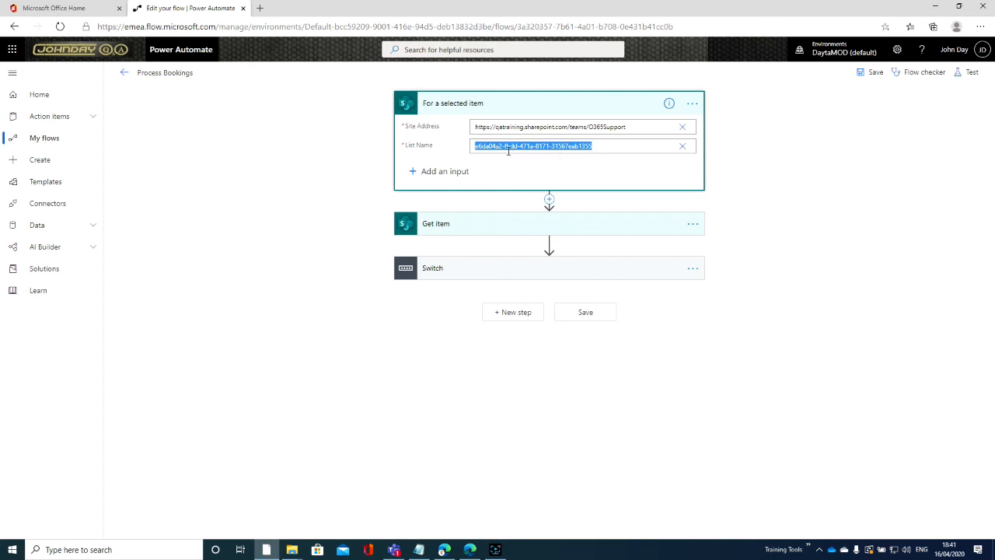
{"action": "left_click", "coordinate": [565, 148]}
{"action": "left_click_drag", "start_coordinate": [599, 146], "coordinate": [475, 146]}
Step: Set the For a selected item trigger's site address to Music Studio and its list name to Lyrics, and collapse the trigger
{"action": "left_click", "coordinate": [682, 127]}
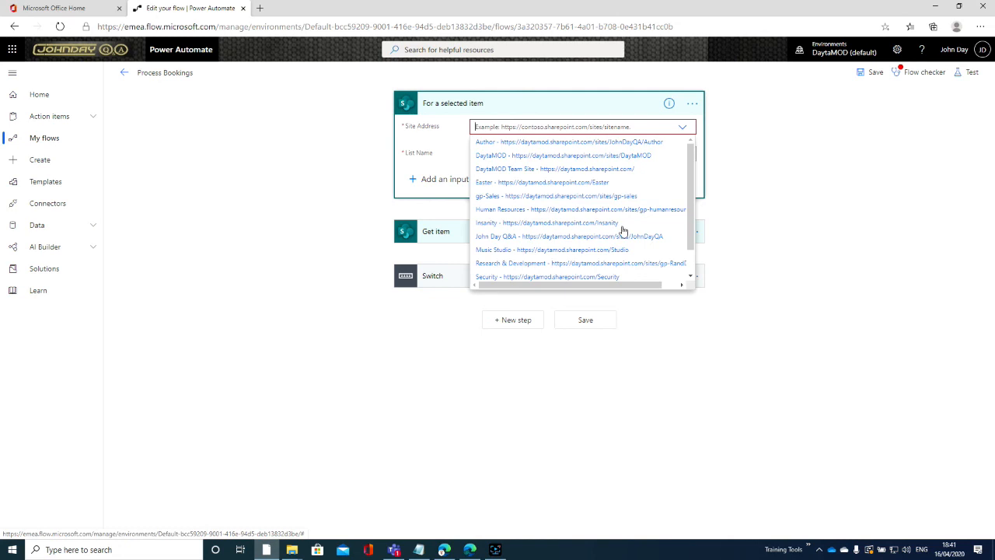
{"action": "left_click", "coordinate": [575, 185]}
{"action": "scroll", "coordinate": [583, 241], "scroll_direction": "down", "scroll_amount": 1}
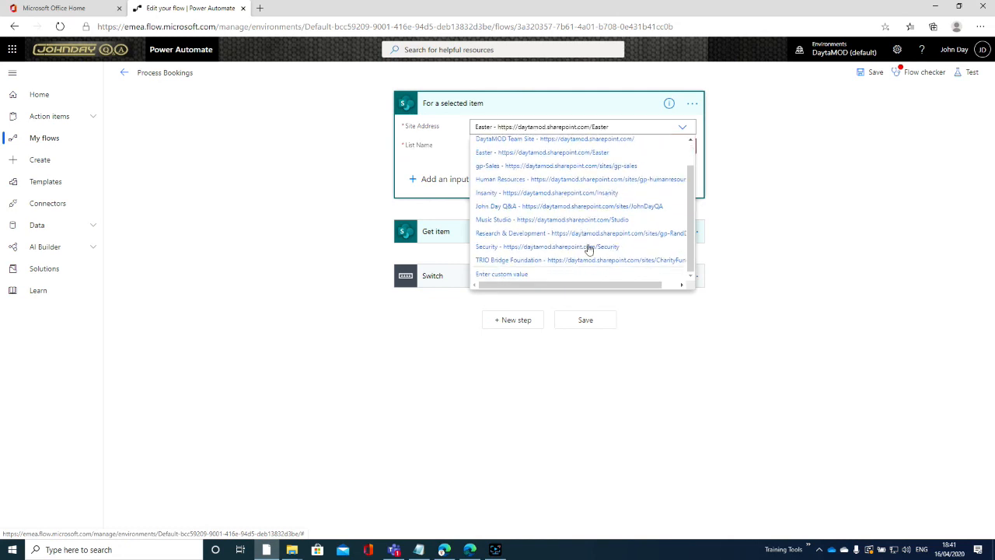
{"action": "left_click", "coordinate": [591, 220]}
{"action": "left_click", "coordinate": [521, 146]}
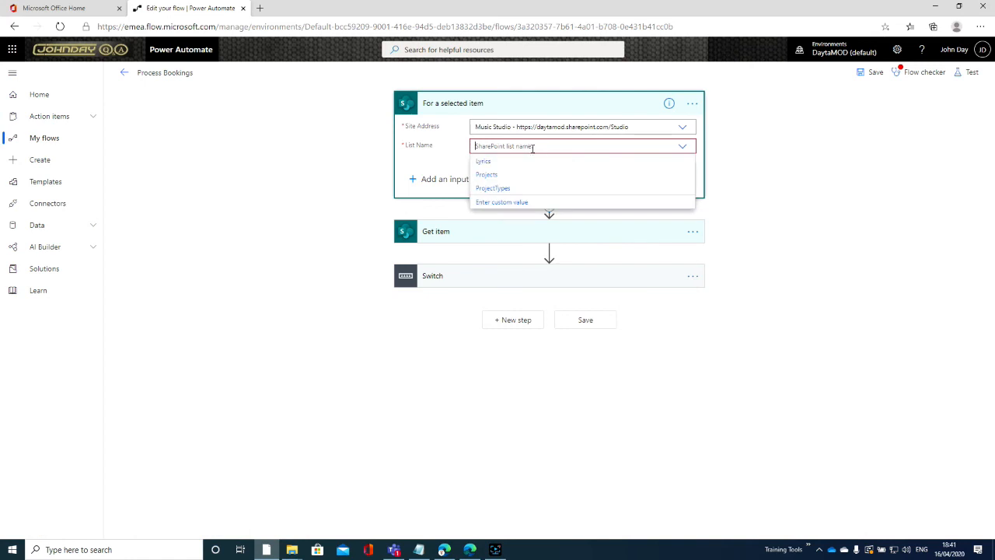
{"action": "left_click", "coordinate": [483, 163]}
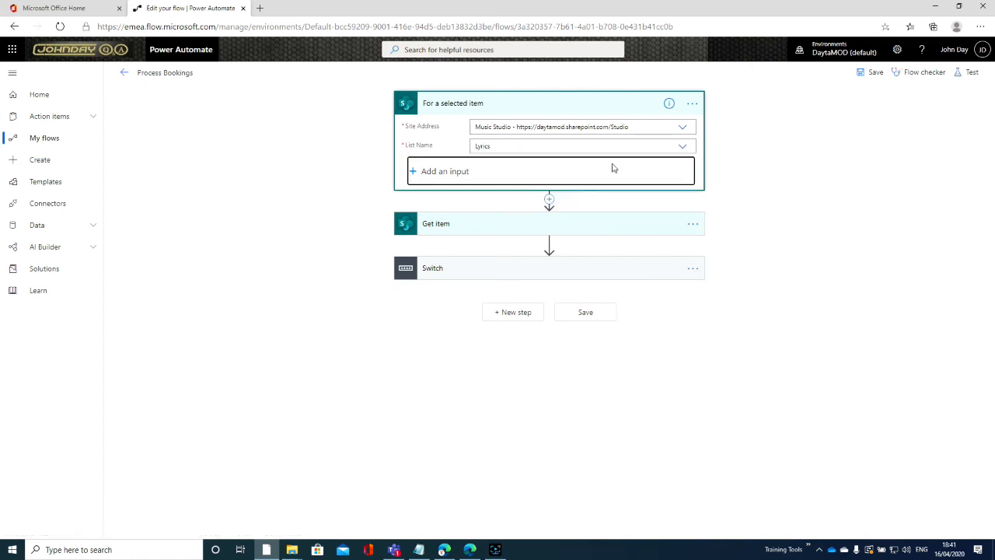
{"action": "left_click", "coordinate": [613, 167]}
{"action": "left_click", "coordinate": [538, 104]}
Step: Switch the Get item action's site address to the Author site and browse the other available sites
{"action": "left_click", "coordinate": [502, 155]}
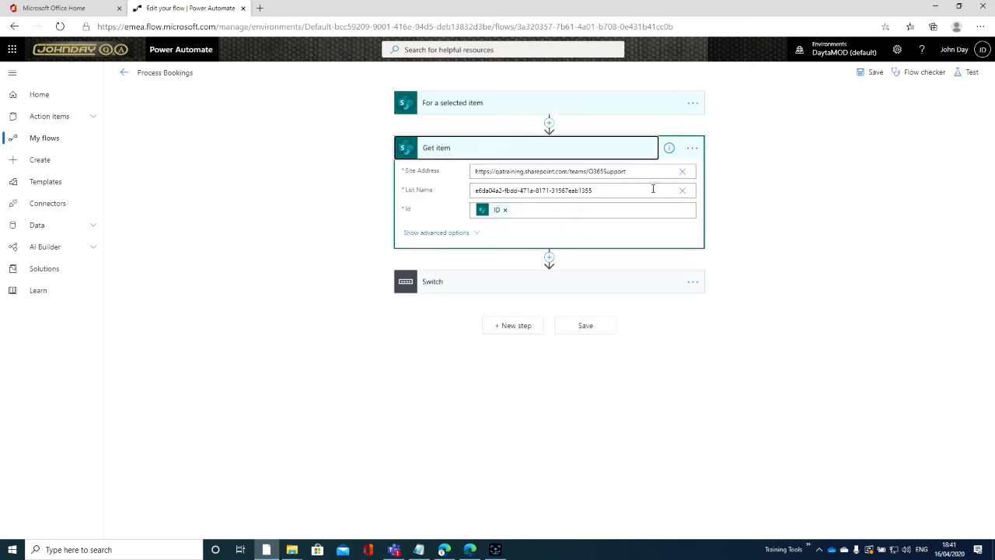
{"action": "left_click", "coordinate": [683, 171]}
{"action": "left_click", "coordinate": [683, 188]}
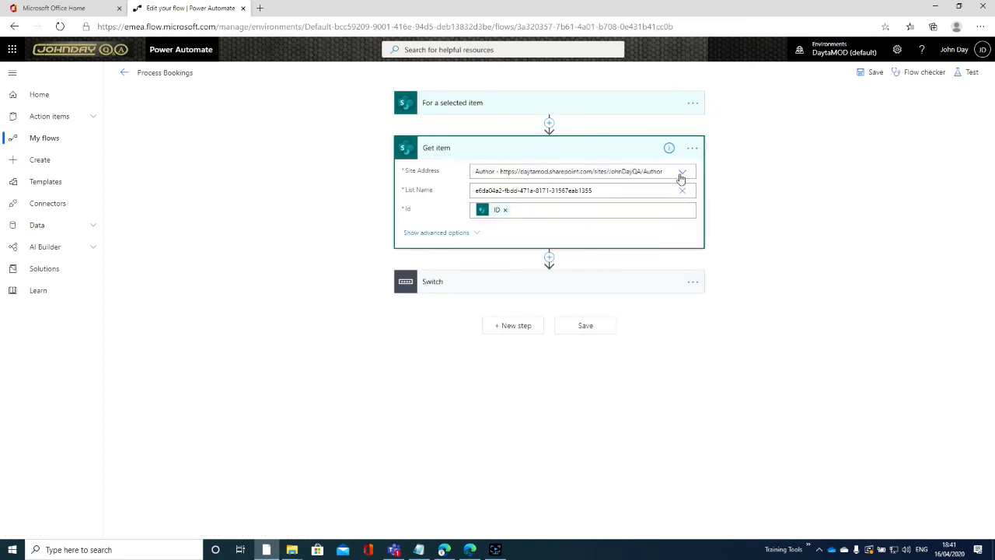
{"action": "left_click", "coordinate": [682, 173]}
{"action": "scroll", "coordinate": [692, 252], "scroll_direction": "down", "scroll_amount": 1}
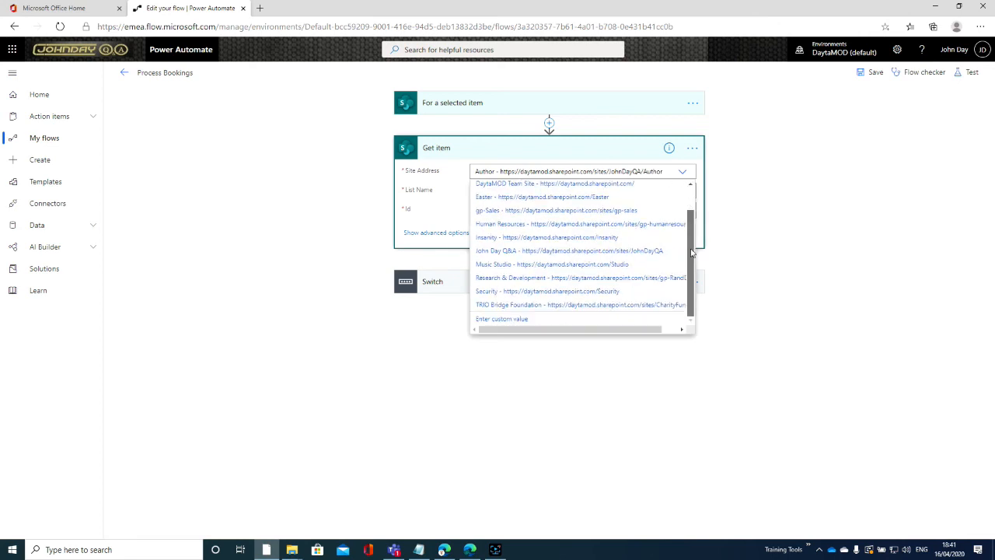
{"action": "left_click_drag", "start_coordinate": [692, 252], "coordinate": [691, 202]}
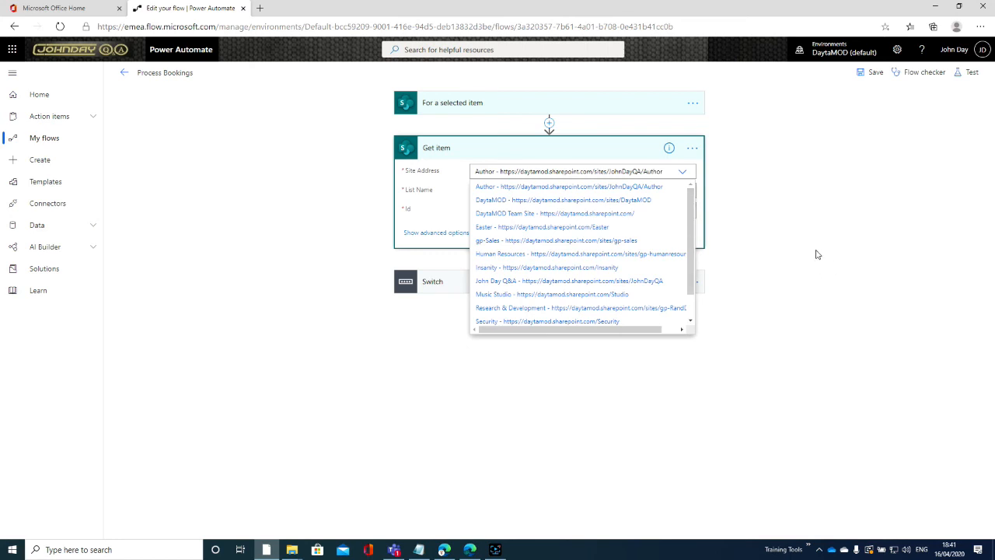
{"action": "left_click", "coordinate": [722, 269]}
Step: Expand the Switch and its Draft case, review the Update item to Requested action, and leave the flow editor
{"action": "left_click", "coordinate": [482, 284]}
{"action": "left_click", "coordinate": [406, 340]}
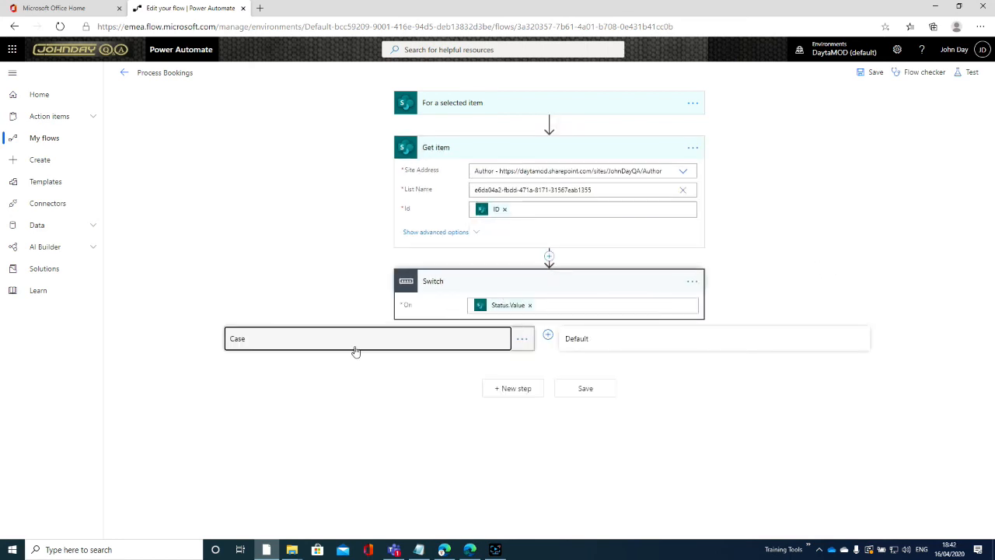
{"action": "scroll", "coordinate": [342, 348], "scroll_direction": "down", "scroll_amount": 2}
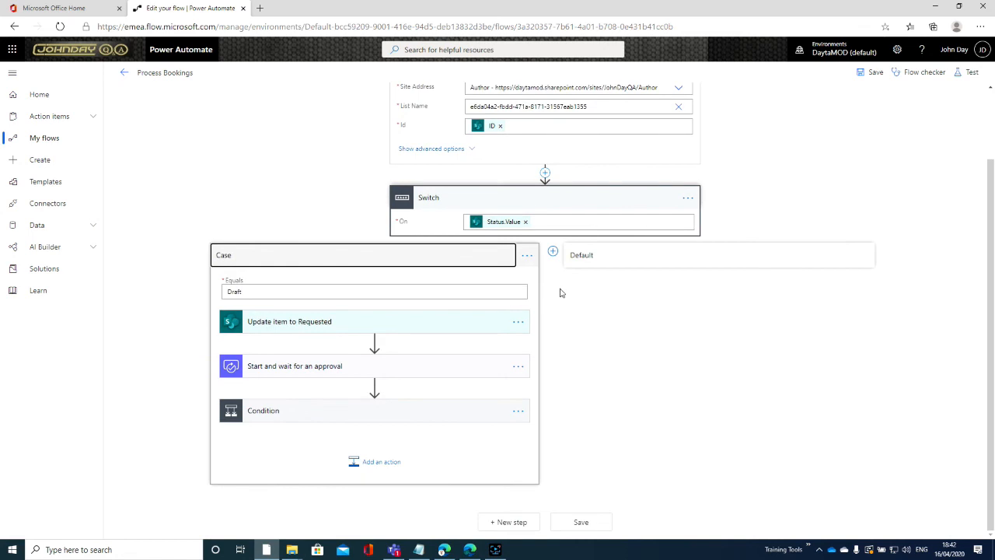
{"action": "left_click", "coordinate": [289, 325]}
{"action": "scroll", "coordinate": [372, 379], "scroll_direction": "up", "scroll_amount": 2}
{"action": "scroll", "coordinate": [371, 379], "scroll_direction": "down", "scroll_amount": 2}
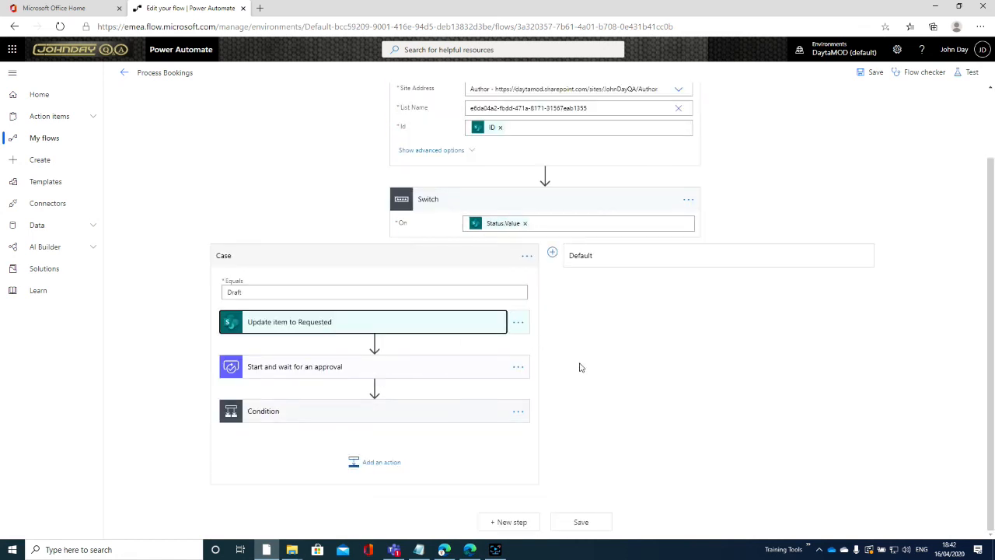
{"action": "scroll", "coordinate": [579, 367], "scroll_direction": "up", "scroll_amount": 2}
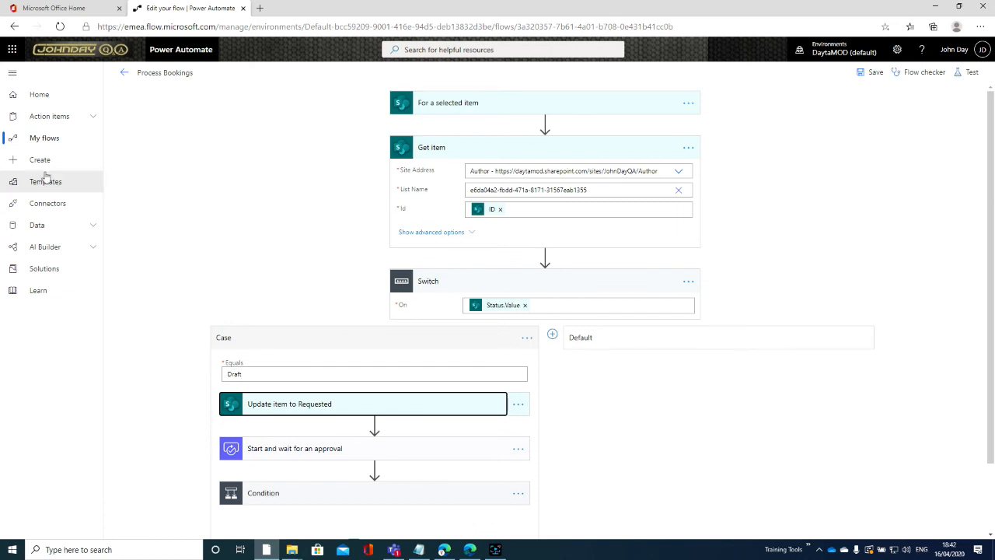
{"action": "left_click", "coordinate": [125, 73]}
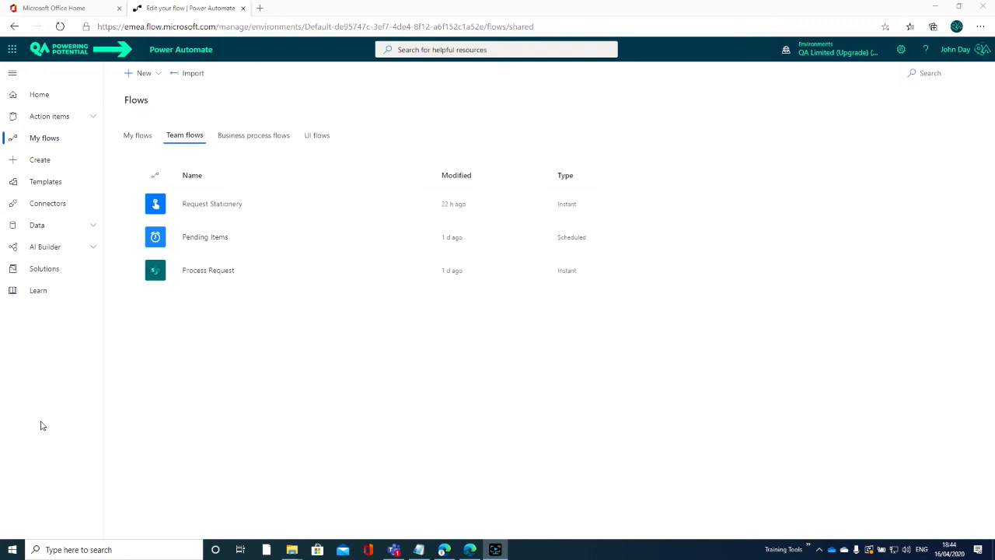
Step: Check the Process Request team flow's actions and the new-flow options, and open the flow's details page
{"action": "left_click", "coordinate": [424, 272]}
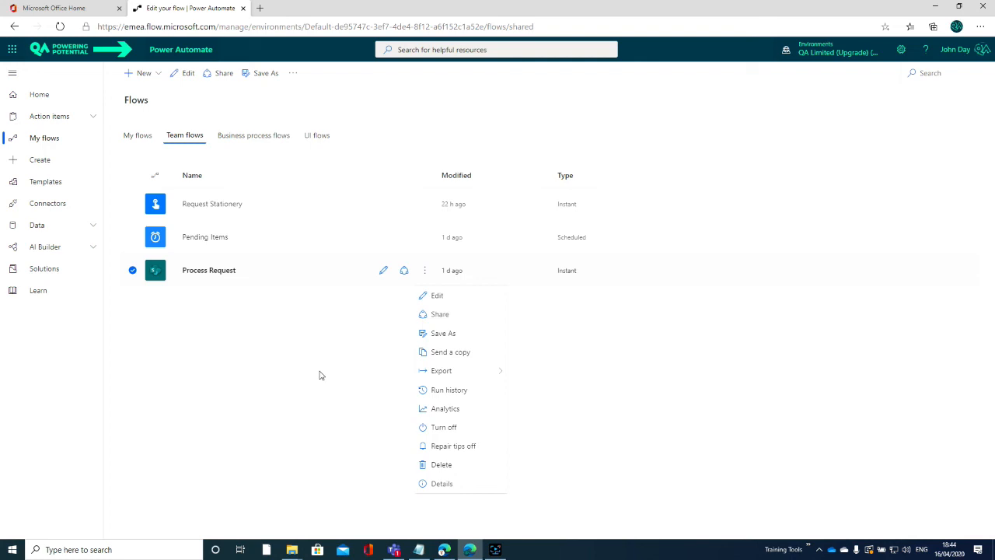
{"action": "left_click", "coordinate": [157, 77]}
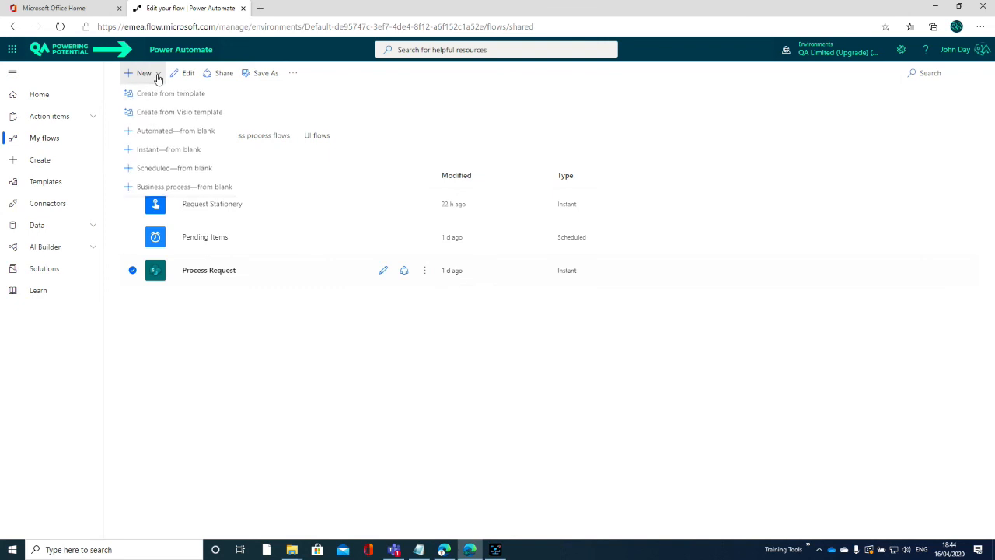
{"action": "left_click", "coordinate": [158, 94]}
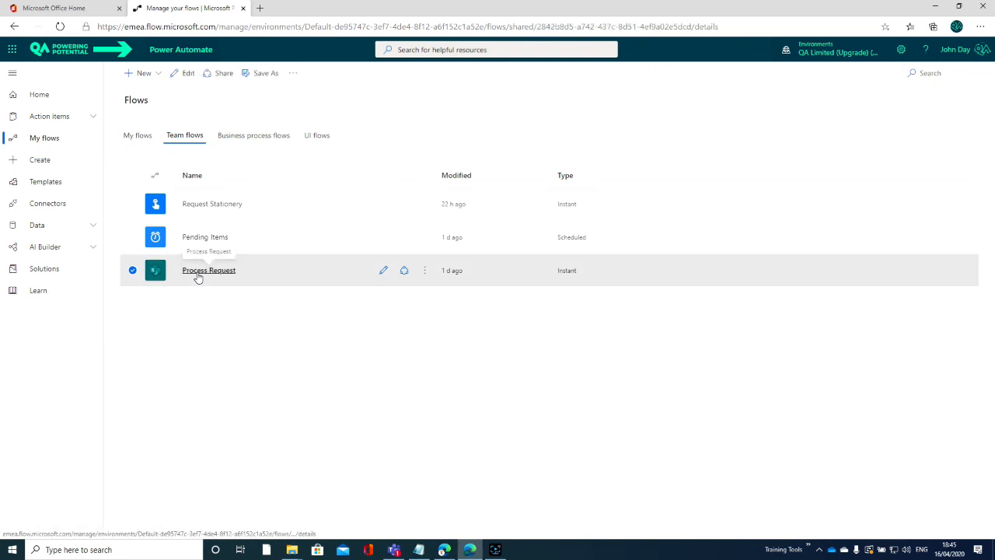
{"action": "left_click", "coordinate": [197, 273]}
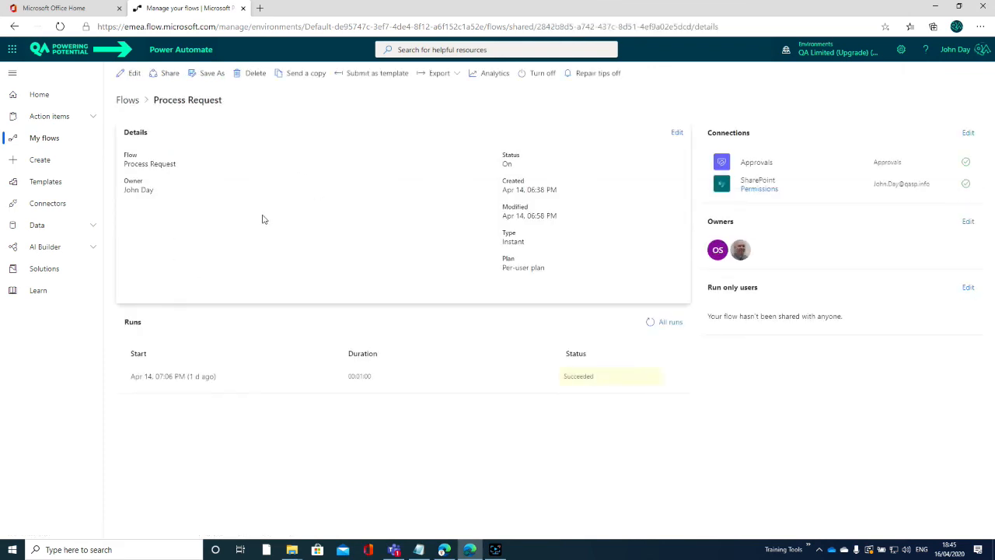
Step: Start submitting Process Request as a template and enter the biggest benefit "Improves information lifecycle based on a status"
{"action": "left_click", "coordinate": [370, 74]}
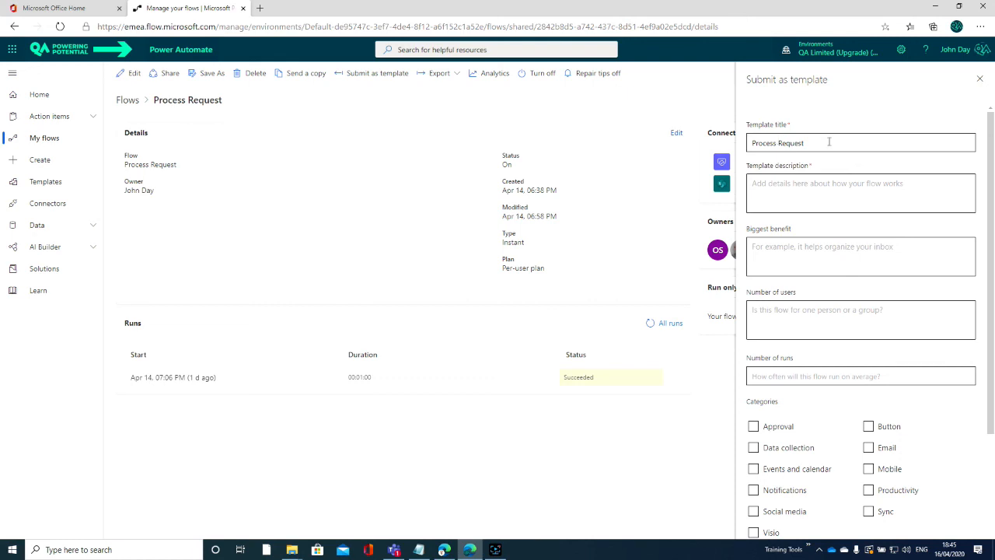
{"action": "left_click", "coordinate": [795, 190]}
{"action": "left_click", "coordinate": [770, 258]}
{"action": "type", "text": "Improves "}
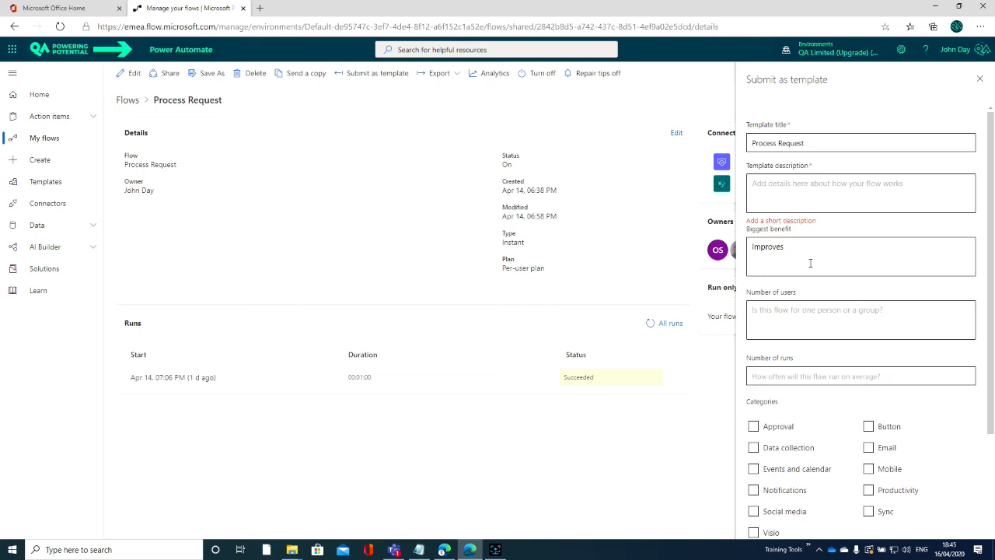
{"action": "type", "text": "information lifecycle based on a"}
{"action": "key", "text": "BackSpace"}
{"action": "key", "text": "BackSpace"}
{"action": "type", "text": "a status"}
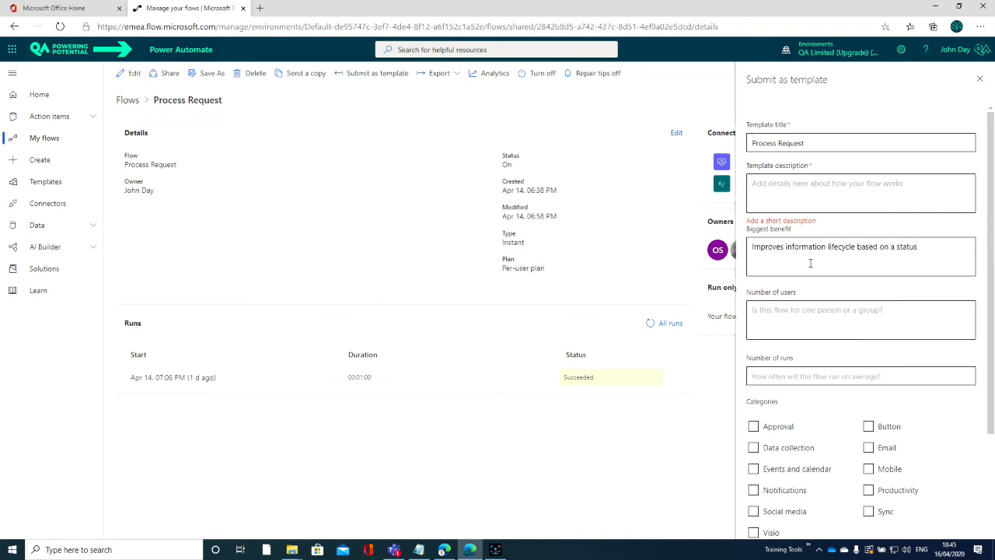
Step: Enter "Any number" as the template's number of users and "Many times" as its number of runs
{"action": "left_click", "coordinate": [796, 319]}
{"action": "type", "text": "Any number"}
{"action": "left_click", "coordinate": [805, 378]}
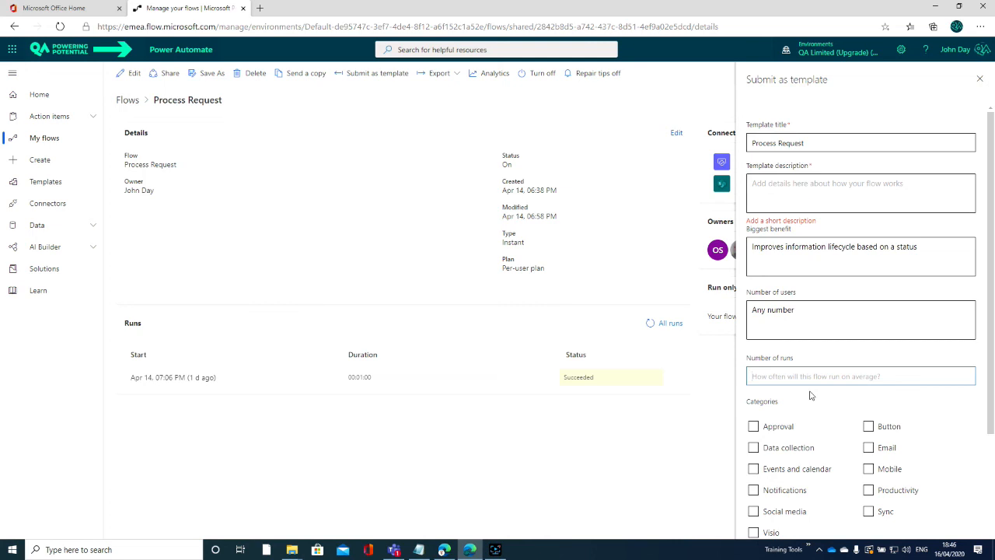
{"action": "left_click", "coordinate": [801, 375]}
{"action": "type", "text": "Many times"}
Step: Choose the Productivity category and the custom category Lifecycle, and close the template form without submitting it
{"action": "left_click", "coordinate": [828, 428]}
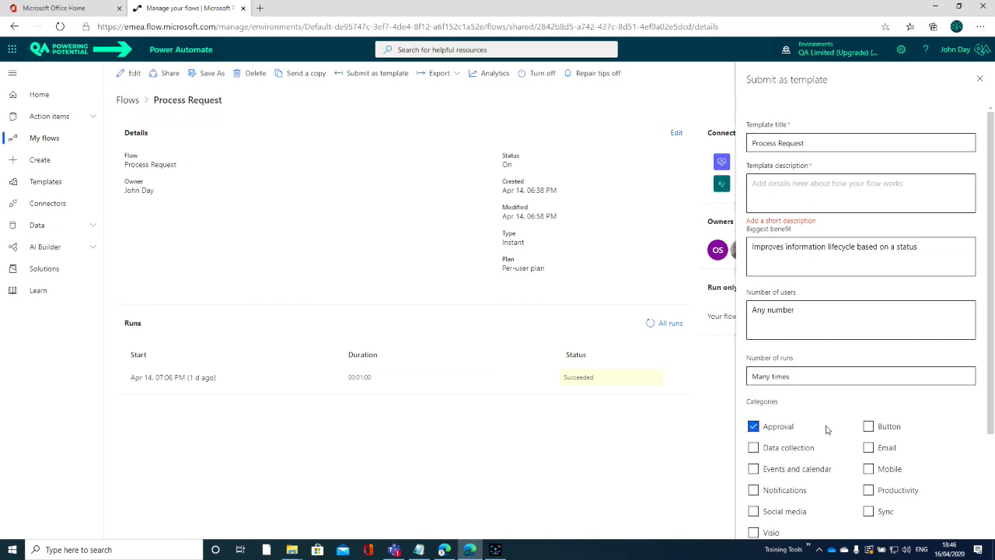
{"action": "left_click", "coordinate": [755, 429]}
{"action": "scroll", "coordinate": [777, 396], "scroll_direction": "down", "scroll_amount": 2}
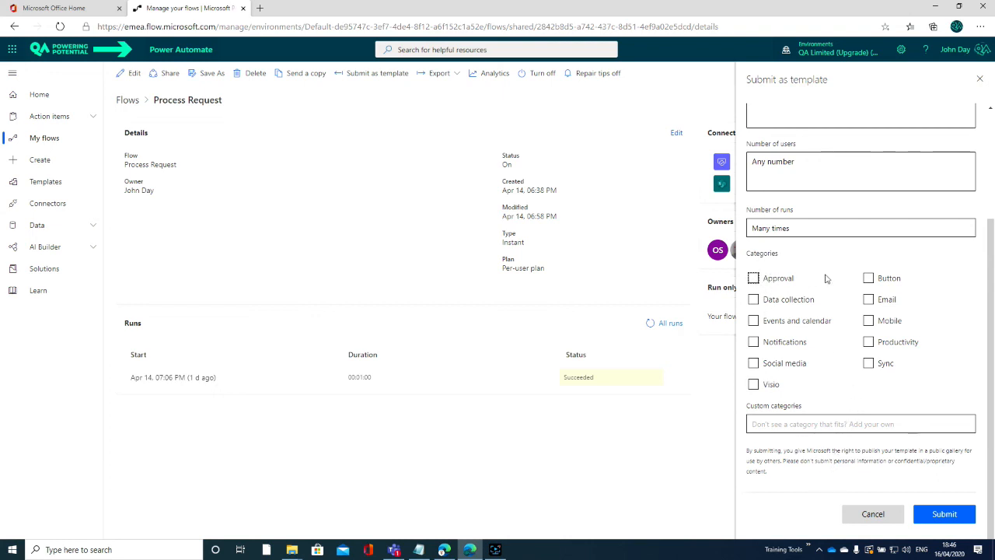
{"action": "left_click", "coordinate": [868, 343]}
{"action": "left_click", "coordinate": [843, 427]}
{"action": "type", "text": "Lifecycle"}
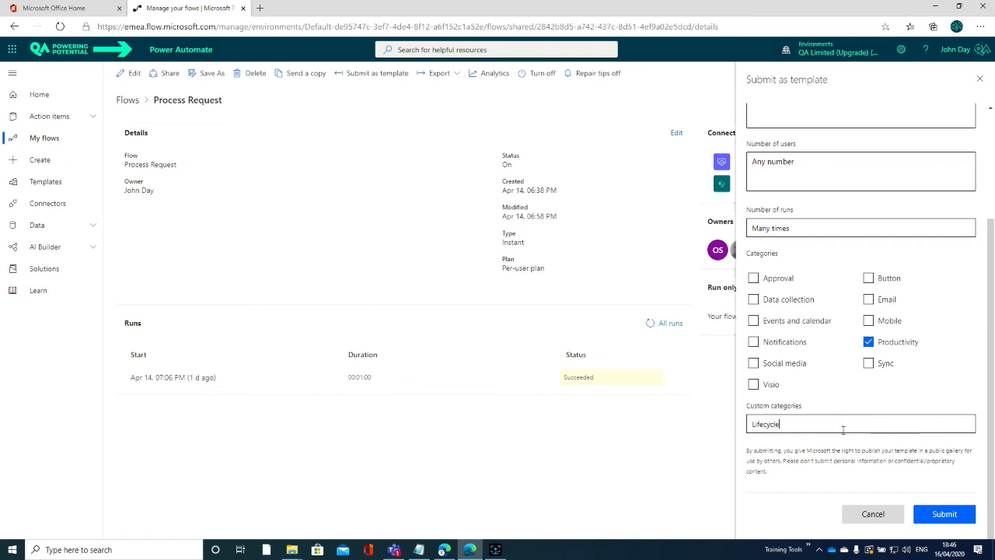
{"action": "left_click_drag", "start_coordinate": [812, 422], "coordinate": [729, 427]}
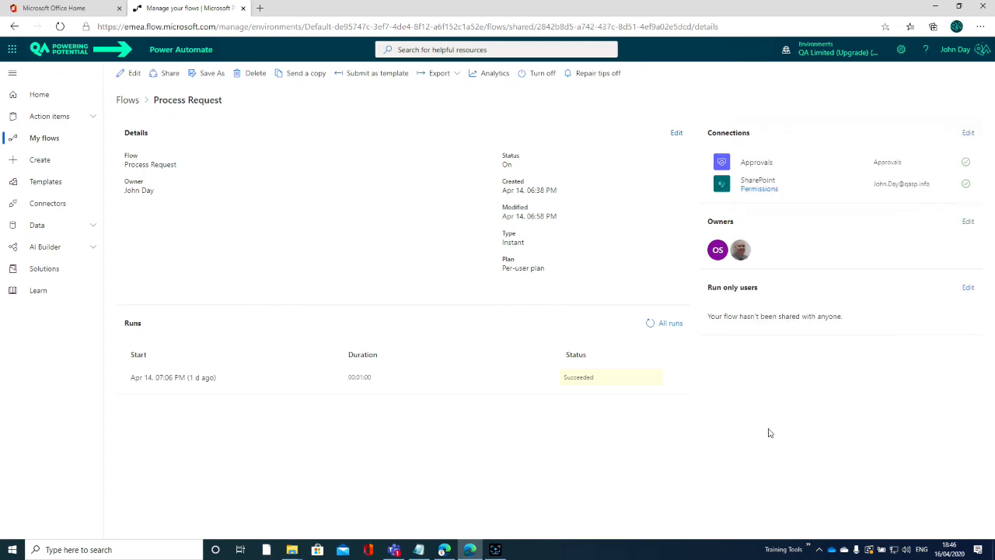